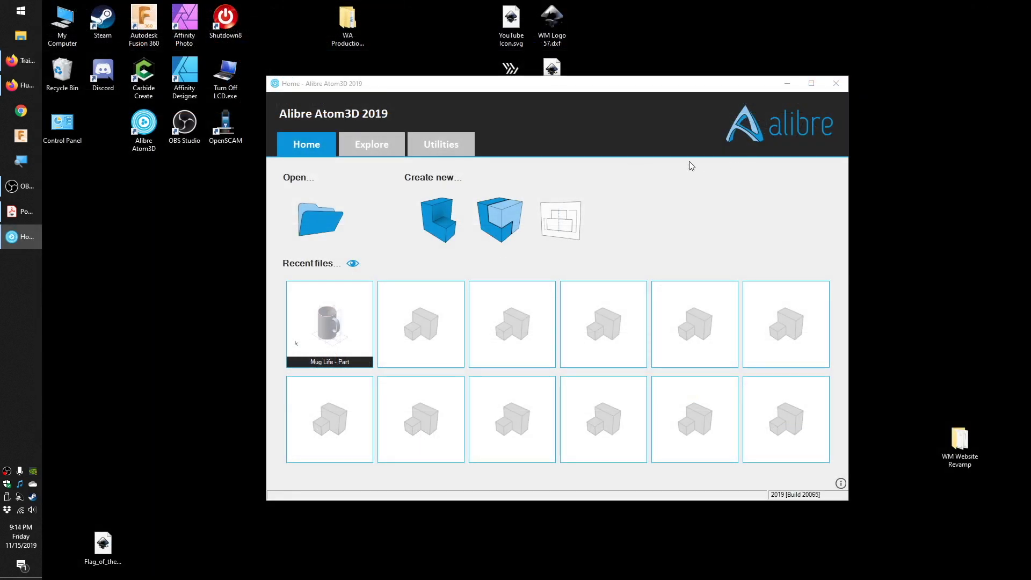
Start a new Part from the Home tab's Create new options
{"action": "left_click", "coordinate": [438, 219]}
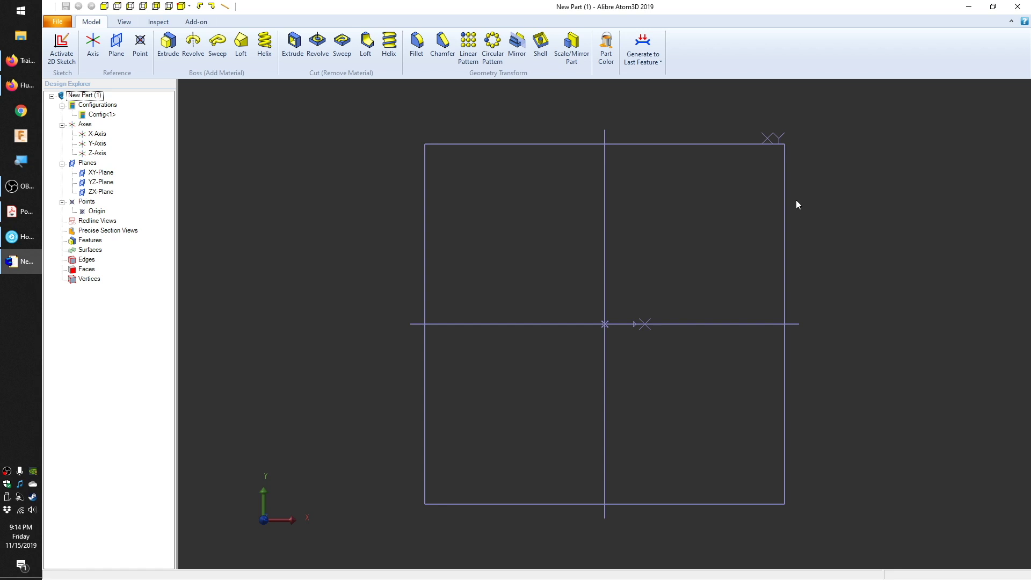
Start a sketch on the YZ-Plane and draw a rectangle in the upper left
{"action": "left_click", "coordinate": [62, 48]}
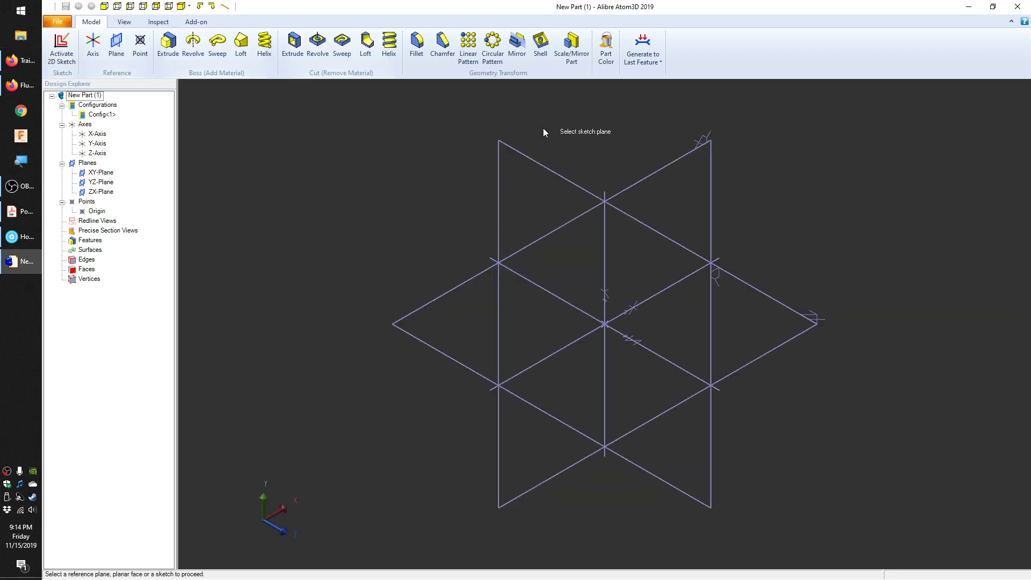
{"action": "left_click", "coordinate": [547, 170]}
{"action": "left_click", "coordinate": [214, 44]}
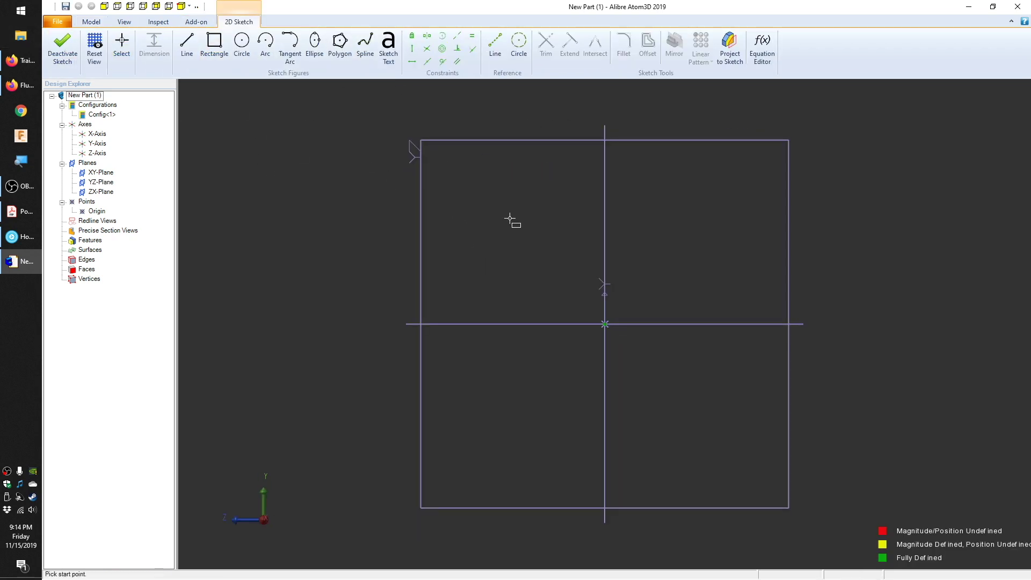
{"action": "left_click_drag", "start_coordinate": [471, 176], "coordinate": [538, 261]}
Add a circle and an arc at the lower left of the sketch
{"action": "left_click", "coordinate": [242, 44]}
{"action": "left_click", "coordinate": [265, 44]}
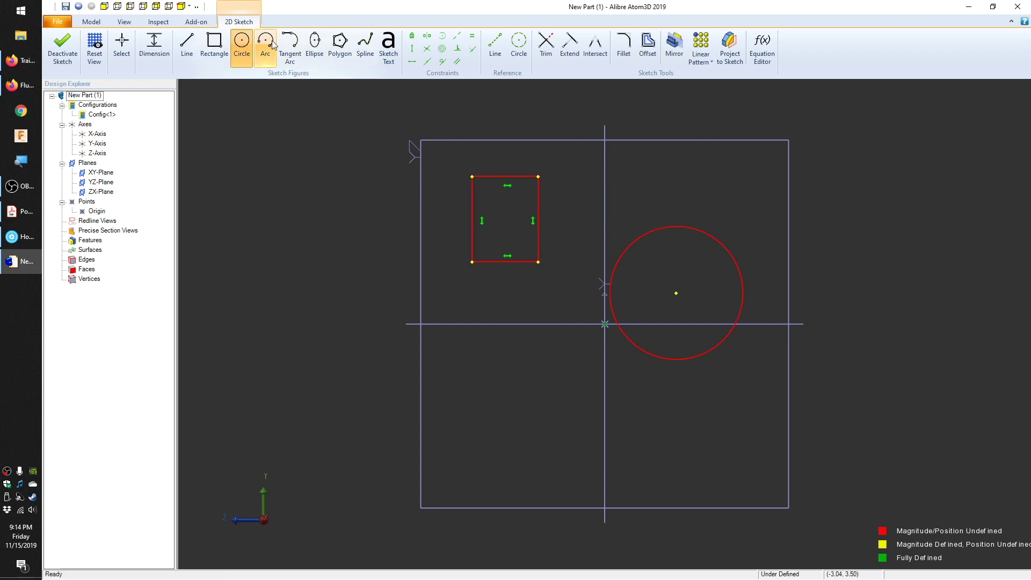
{"action": "left_click", "coordinate": [477, 402]}
{"action": "left_click", "coordinate": [546, 363]}
Add a six-sided polygon at the lower right and finish the sketch
{"action": "left_click", "coordinate": [339, 44]}
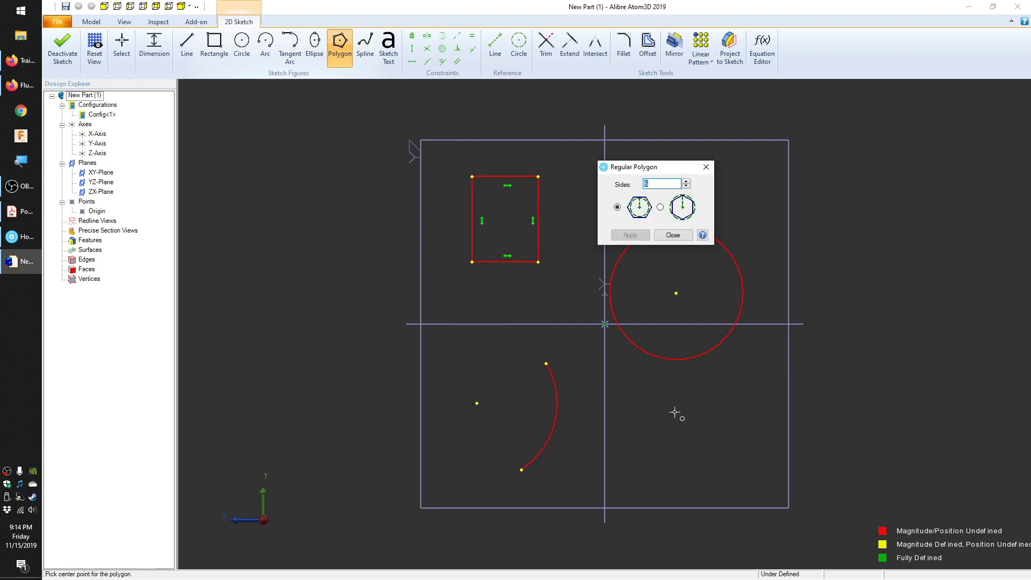
{"action": "left_click", "coordinate": [689, 479]}
{"action": "left_click", "coordinate": [688, 390]}
{"action": "left_click", "coordinate": [628, 235]}
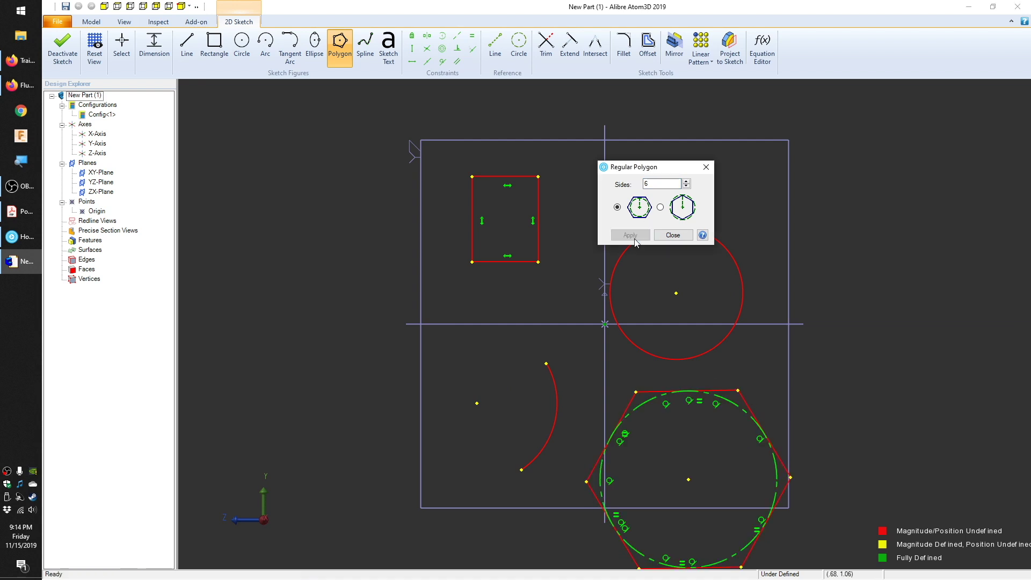
{"action": "left_click", "coordinate": [656, 235]}
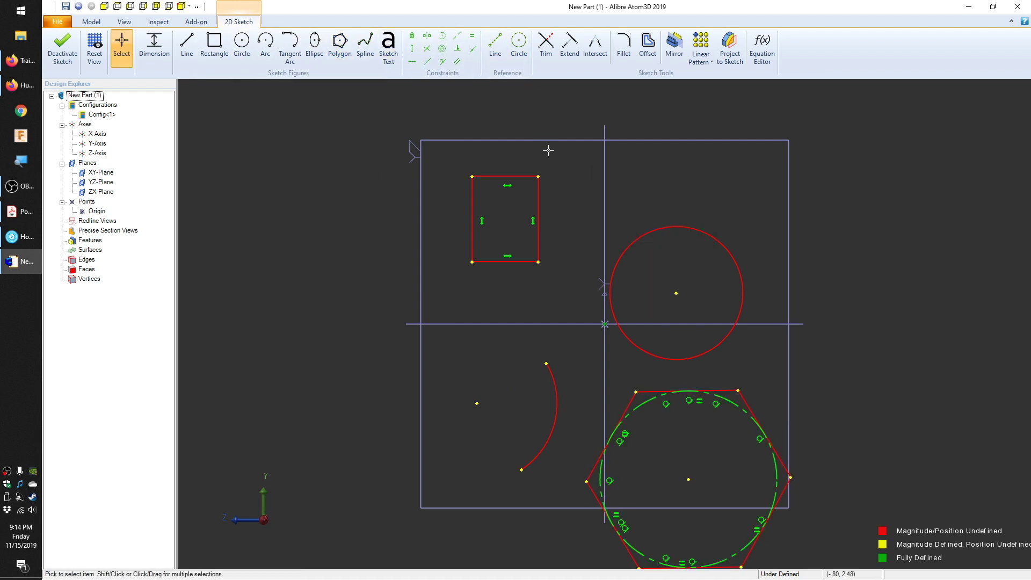
{"action": "left_click", "coordinate": [62, 47]}
Extrude Sketch<1> as a boss 5.000 deep
{"action": "left_click", "coordinate": [168, 46]}
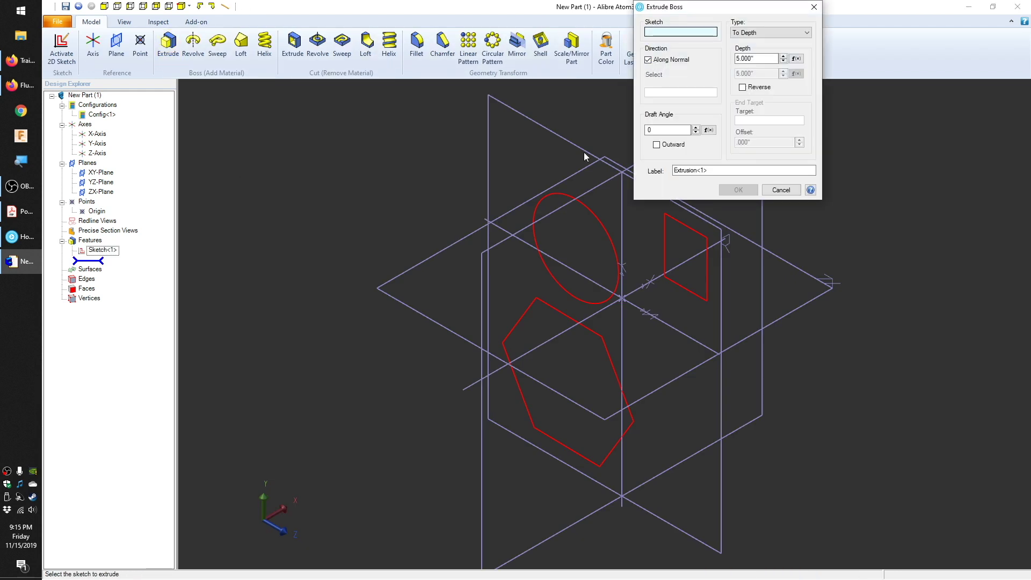
{"action": "left_click", "coordinate": [591, 209]}
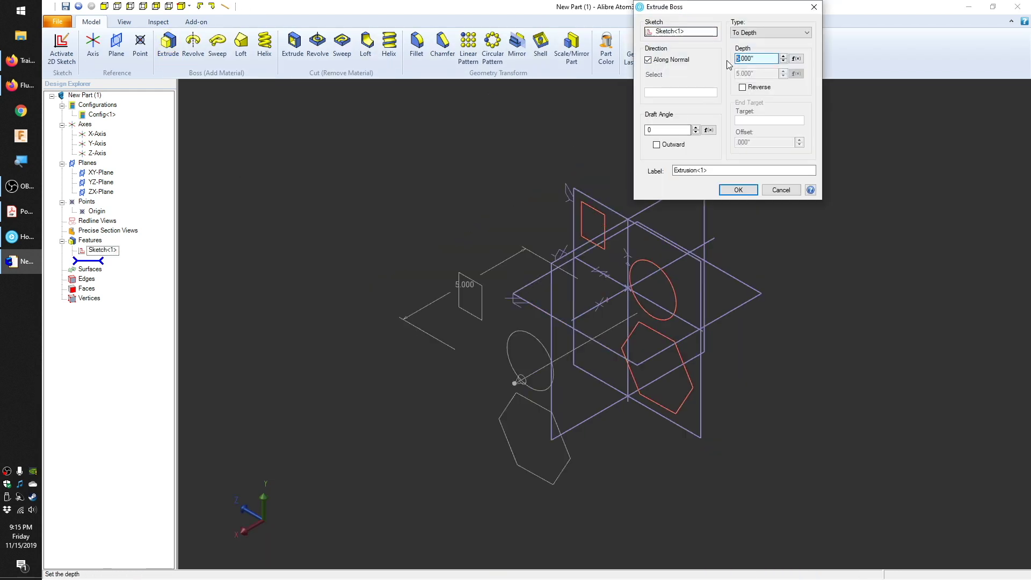
{"action": "left_click", "coordinate": [737, 192]}
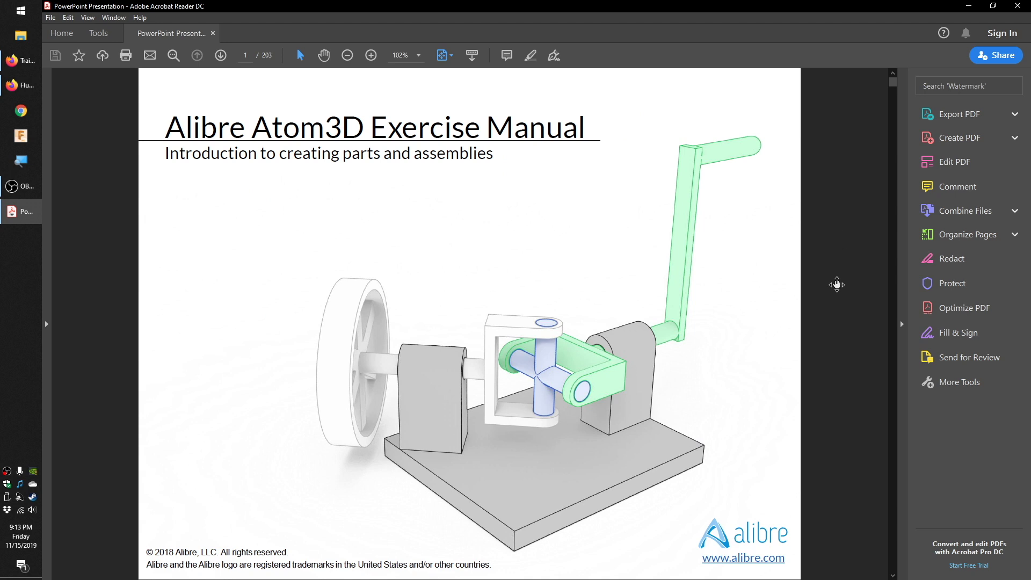
Scroll the exercise manual PDF down to page 33, the trim-and-extrude lesson
{"action": "scroll", "coordinate": [861, 479], "scroll_direction": "down", "scroll_amount": 3}
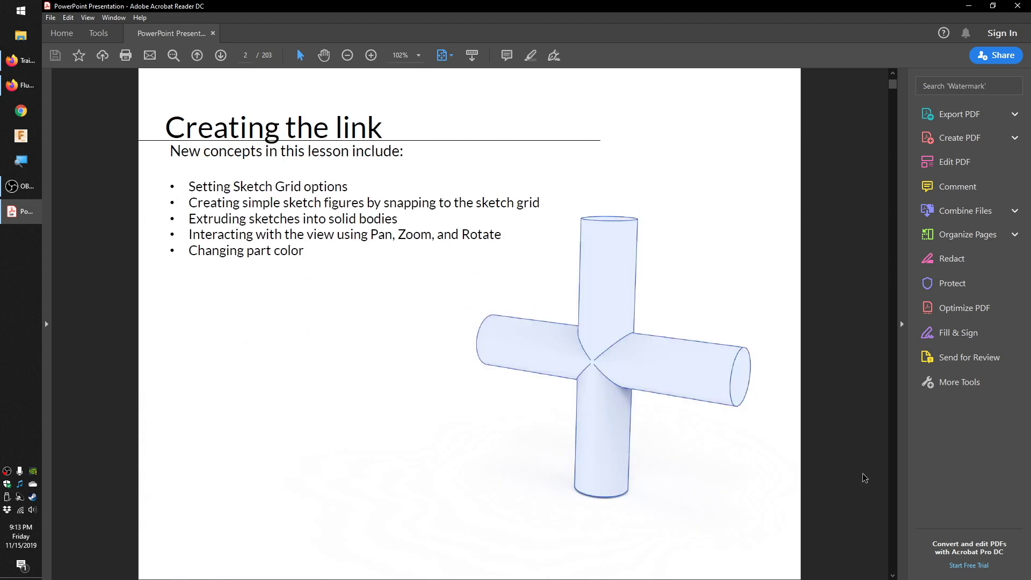
{"action": "scroll", "coordinate": [863, 478], "scroll_direction": "down", "scroll_amount": 3}
{"action": "scroll", "coordinate": [863, 478], "scroll_direction": "down", "scroll_amount": 6}
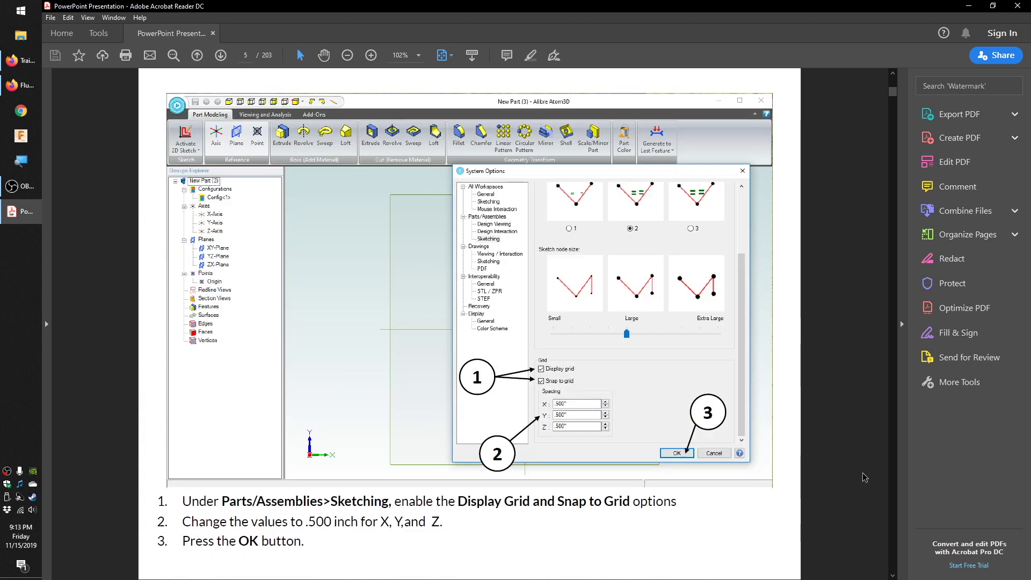
{"action": "scroll", "coordinate": [863, 477], "scroll_direction": "down", "scroll_amount": 20}
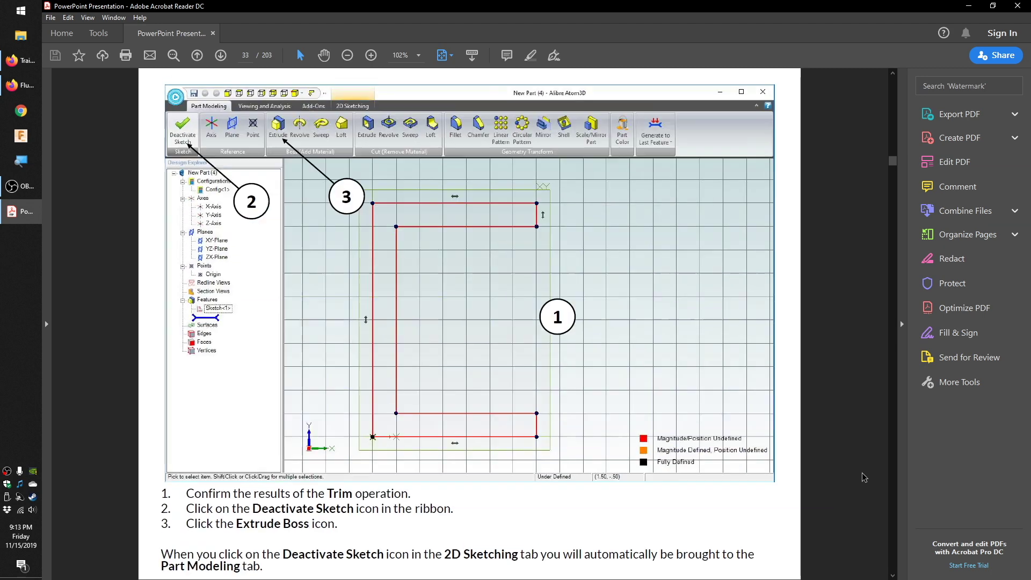
{"action": "scroll", "coordinate": [863, 477], "scroll_direction": "down", "scroll_amount": 3}
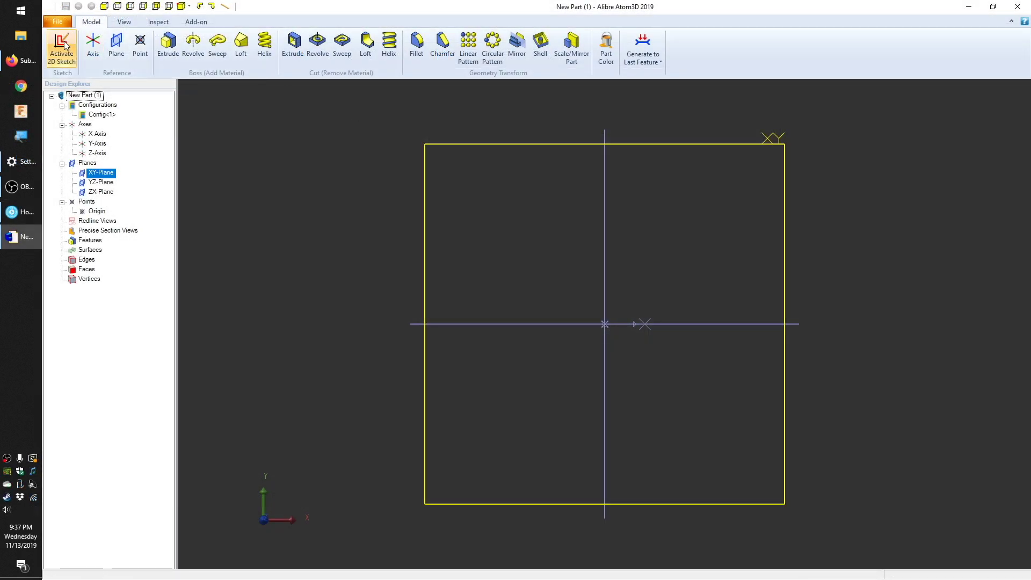
Sketch a rectangle up from the origin, dimensioned 1.500 wide by 4.500 tall
{"action": "left_click", "coordinate": [62, 47]}
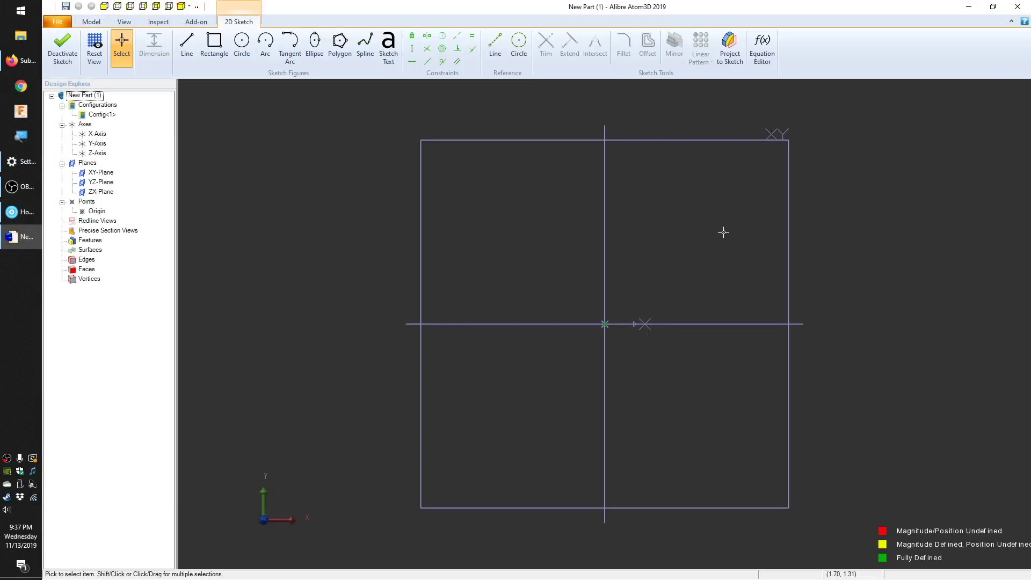
{"action": "left_click", "coordinate": [214, 43]}
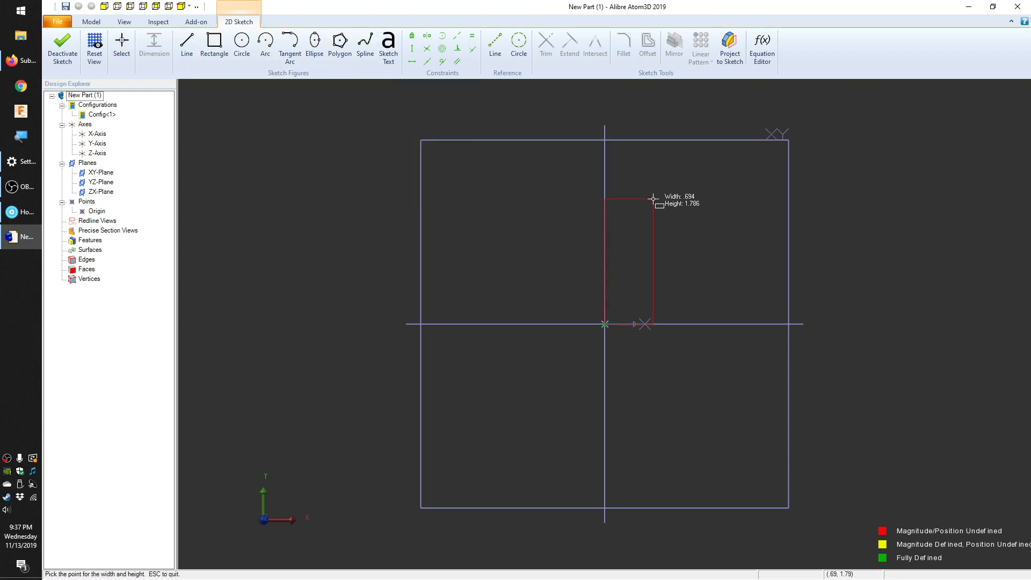
{"action": "left_click", "coordinate": [708, 153]}
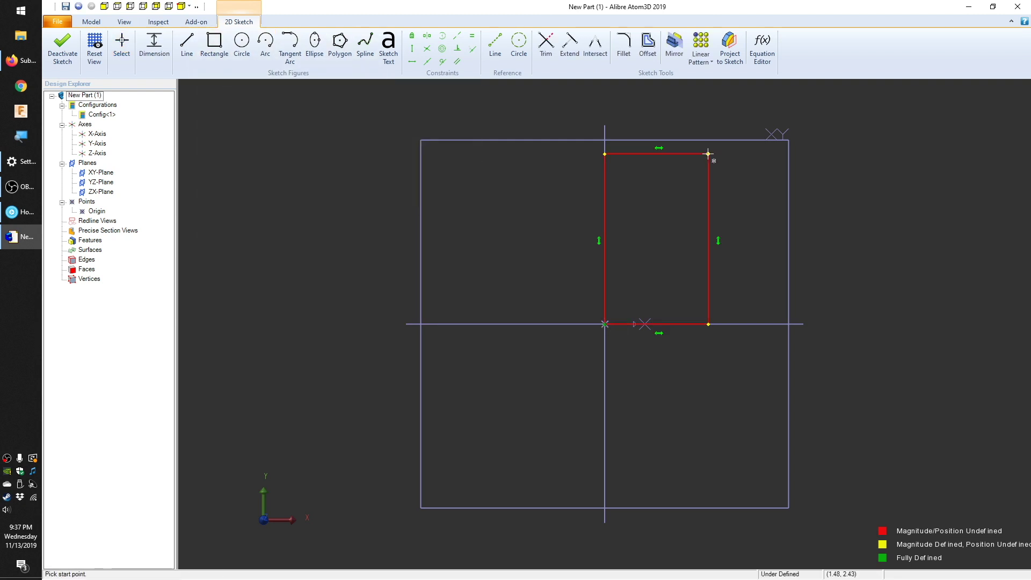
{"action": "left_click", "coordinate": [154, 43]}
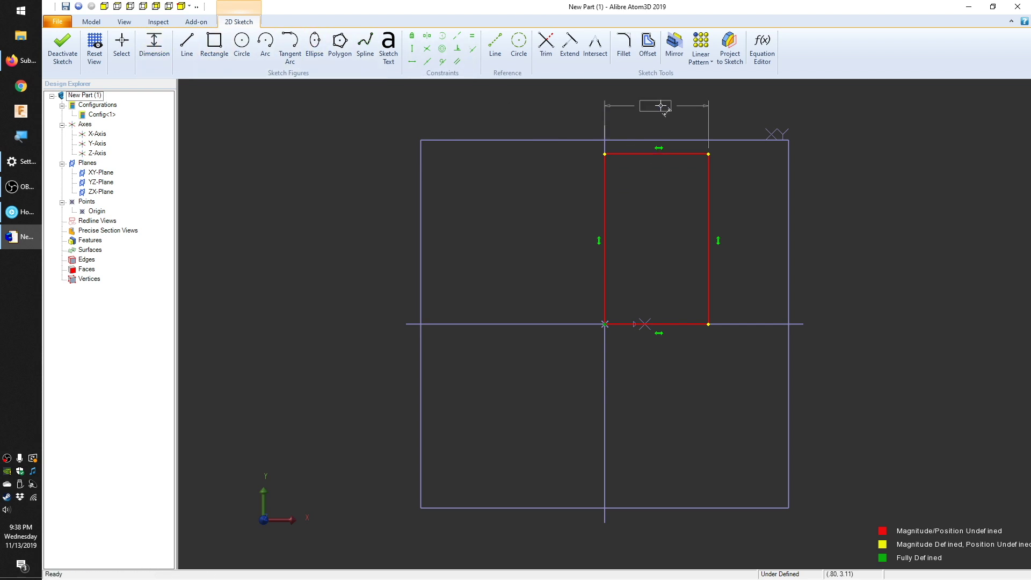
{"action": "left_click", "coordinate": [661, 106]}
{"action": "type", "text": "1.5"}
{"action": "key", "text": "Return"}
{"action": "left_click", "coordinate": [709, 241]}
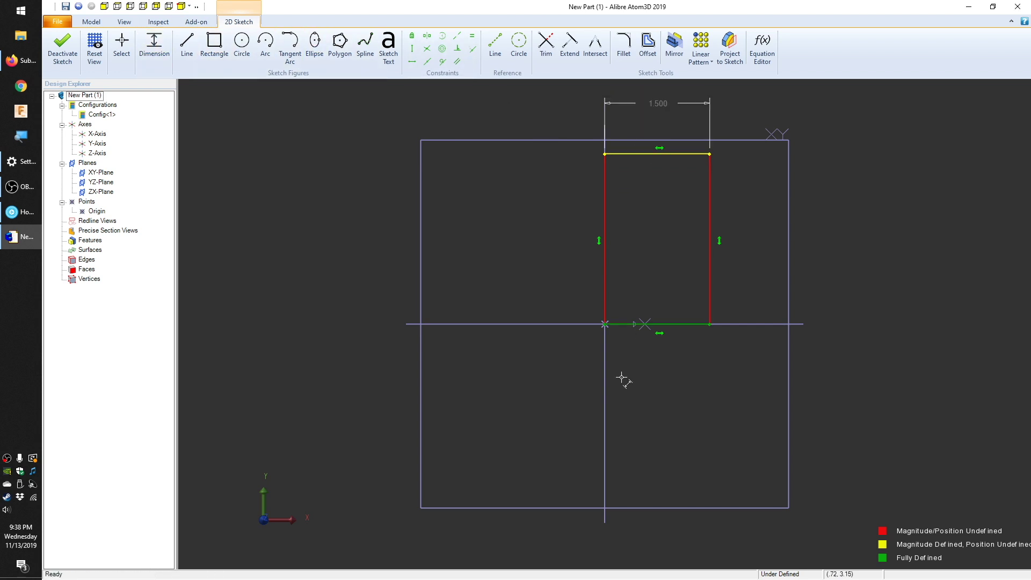
{"action": "left_click", "coordinate": [842, 217]}
{"action": "type", "text": "4.5"}
{"action": "key", "text": "Return"}
Draw a vertical reference line running down from the origin
{"action": "scroll", "coordinate": [865, 259], "scroll_direction": "down", "scroll_amount": 2}
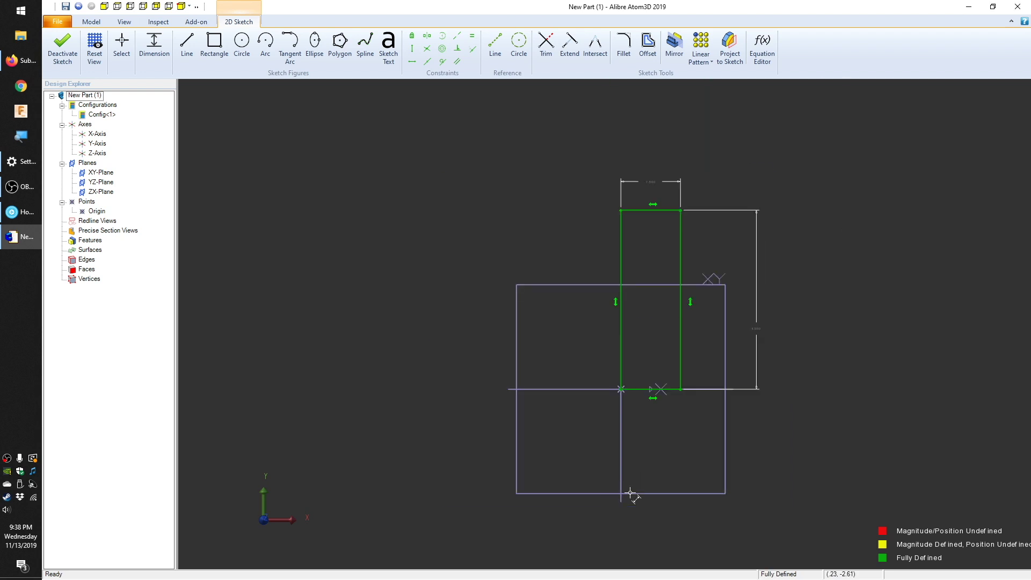
{"action": "left_click", "coordinate": [495, 43]}
{"action": "scroll", "coordinate": [627, 200], "scroll_direction": "down", "scroll_amount": 2}
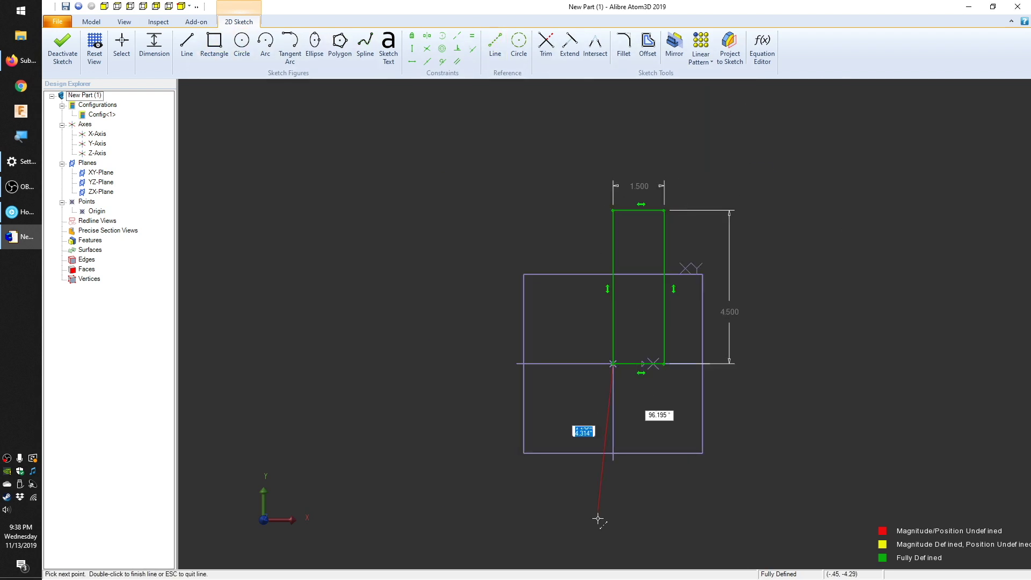
{"action": "left_click", "coordinate": [616, 546]}
{"action": "key", "text": "Escape"}
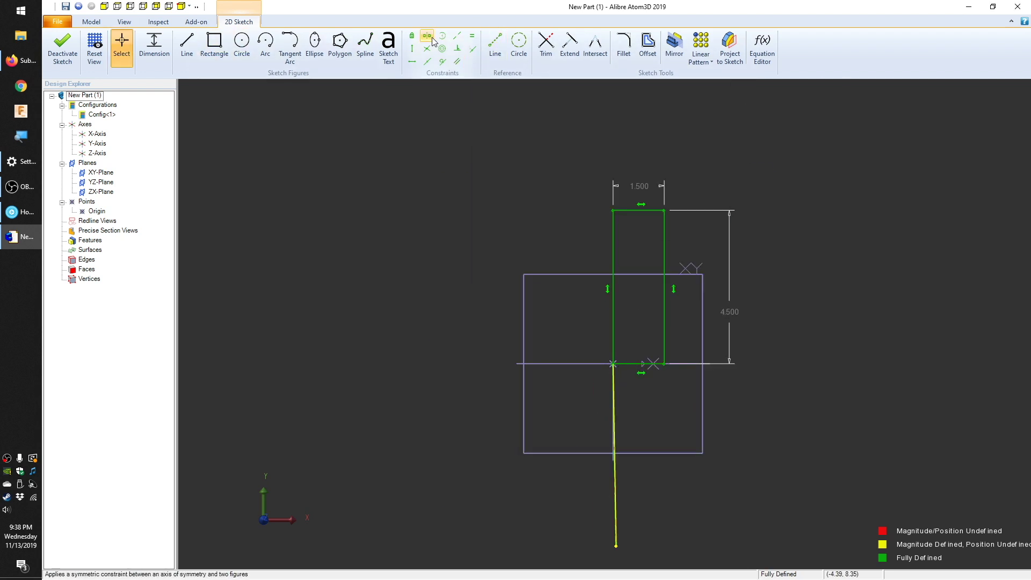
Draw a circle centred on the reference line, 3.000 below the origin
{"action": "left_click", "coordinate": [241, 41]}
{"action": "left_click", "coordinate": [613, 455]}
{"action": "left_click", "coordinate": [711, 454]}
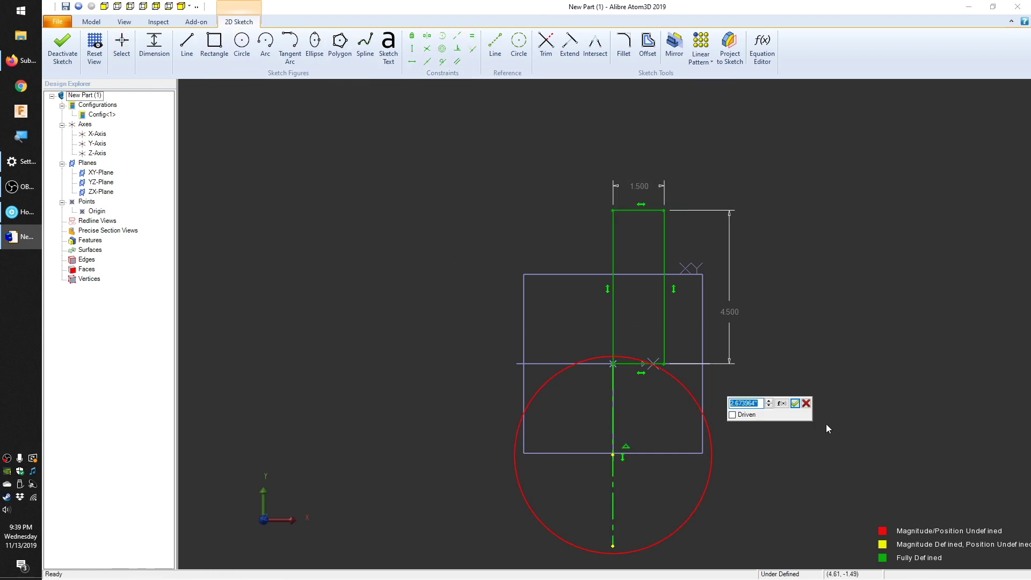
{"action": "type", "text": "3"}
{"action": "key", "text": "Return"}
Drive the circle's diameter D4 with the equation 2*D3+.35, giving Ø6.500
{"action": "left_click", "coordinate": [831, 374]}
{"action": "left_click", "coordinate": [715, 103]}
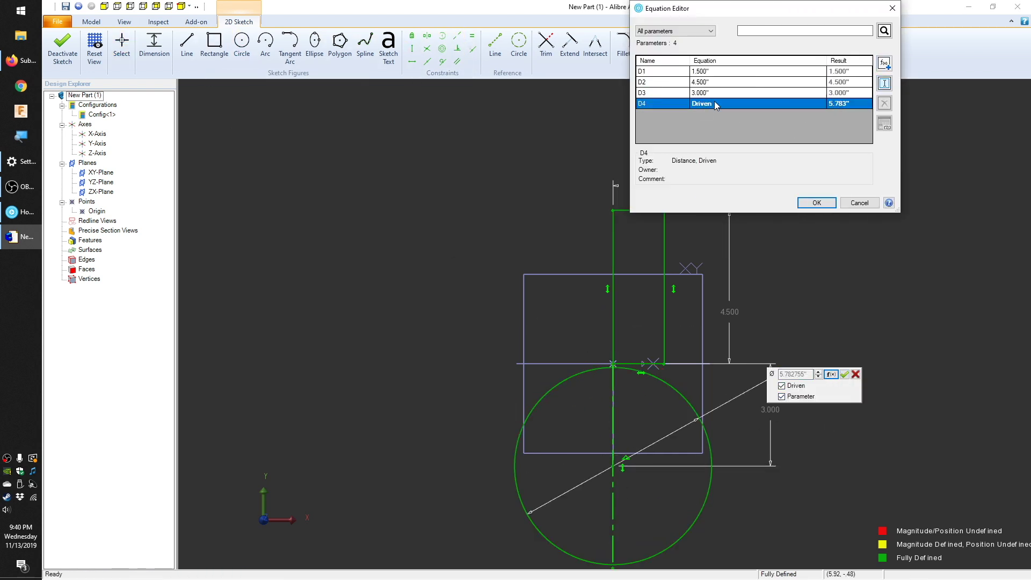
{"action": "double_click", "coordinate": [715, 104]}
{"action": "key", "text": "Escape"}
{"action": "key", "text": "Escape"}
{"action": "type", "text": "2*D3+.35 in"}
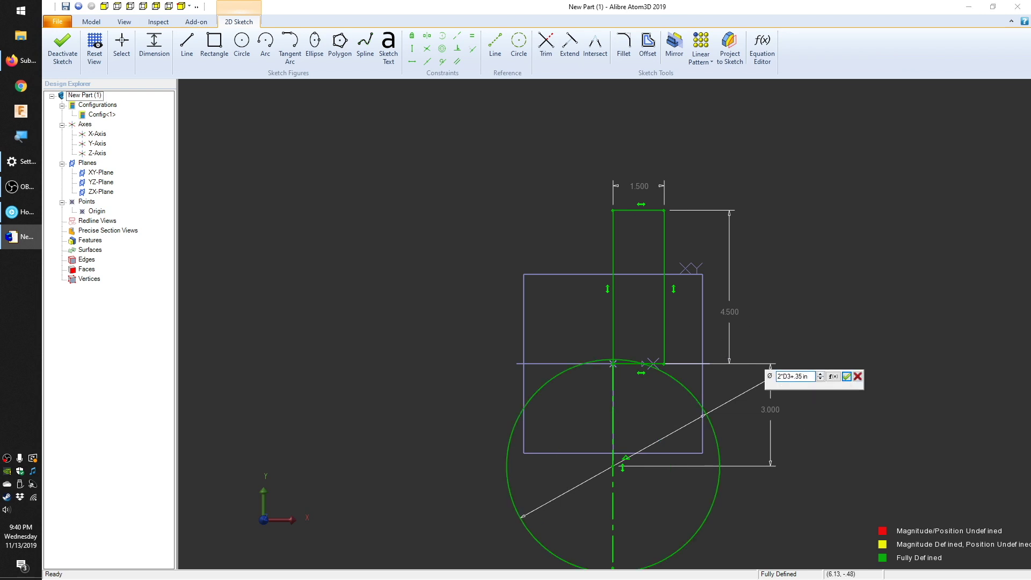
{"action": "key", "text": "Return"}
{"action": "left_click", "coordinate": [546, 48]}
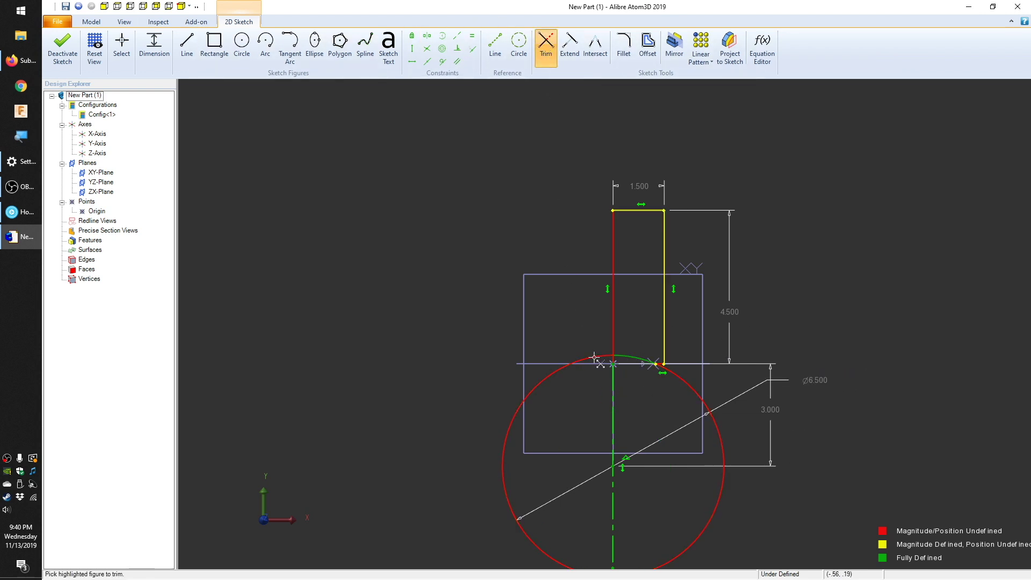
Trim the circle to a short arc, accepting the lost constraint
{"action": "left_click", "coordinate": [616, 365]}
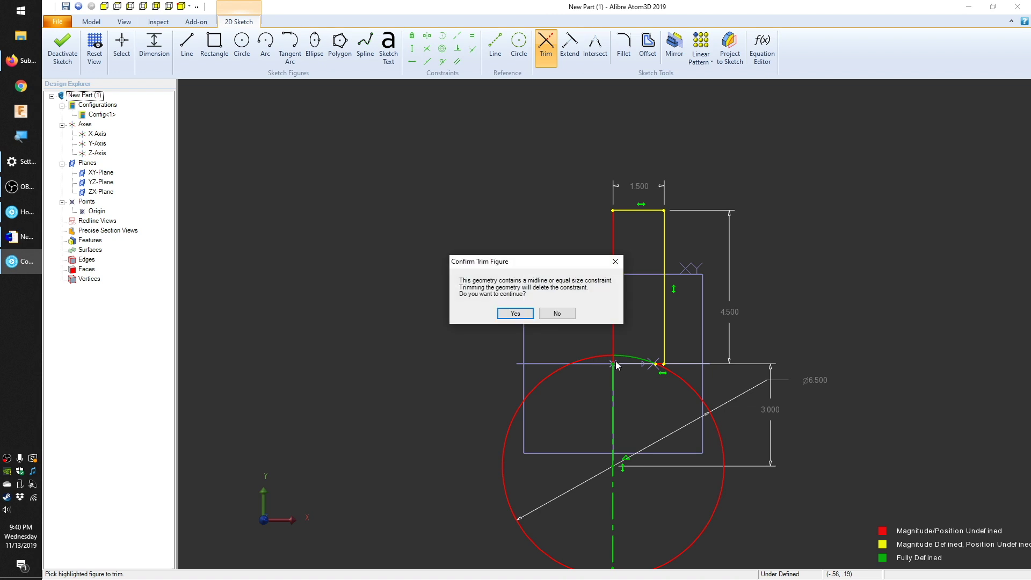
{"action": "left_click", "coordinate": [525, 314]}
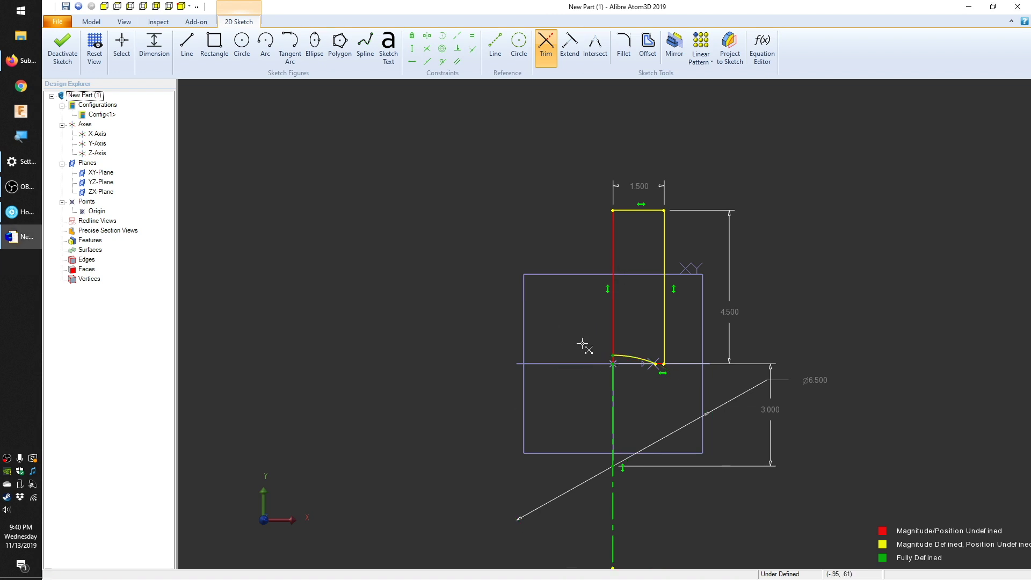
{"action": "scroll", "coordinate": [612, 359], "scroll_direction": "up", "scroll_amount": 5}
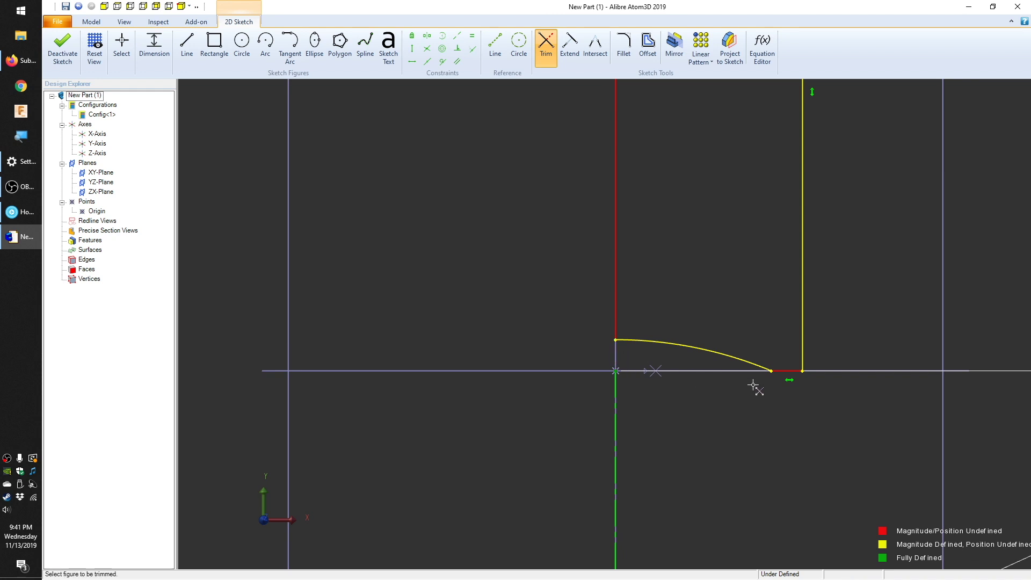
{"action": "scroll", "coordinate": [698, 365], "scroll_direction": "down", "scroll_amount": 6}
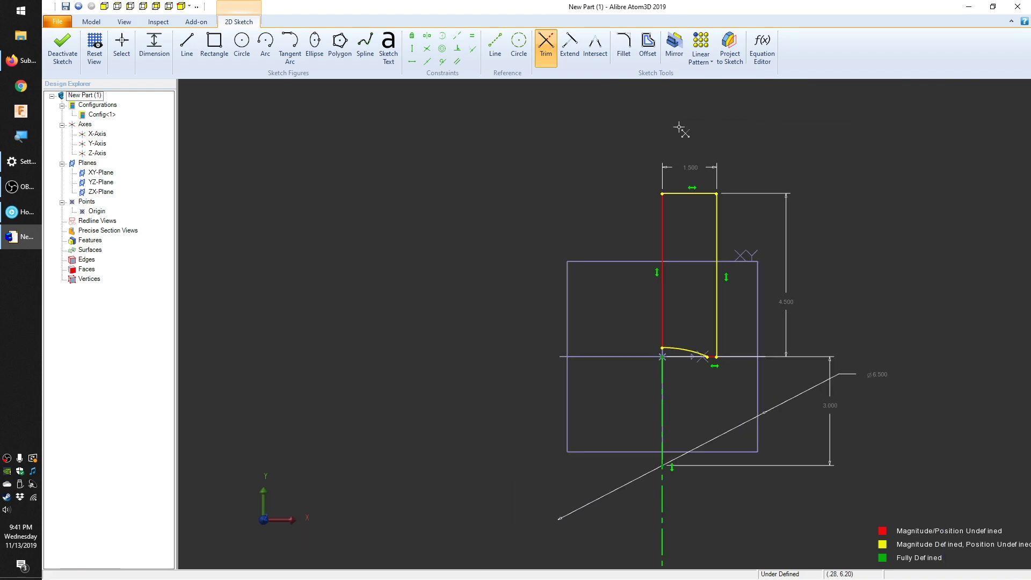
Revolve the profile about its left edge into a solid cylinder, Revolution<1>
{"action": "left_click", "coordinate": [63, 52]}
{"action": "left_click", "coordinate": [193, 45]}
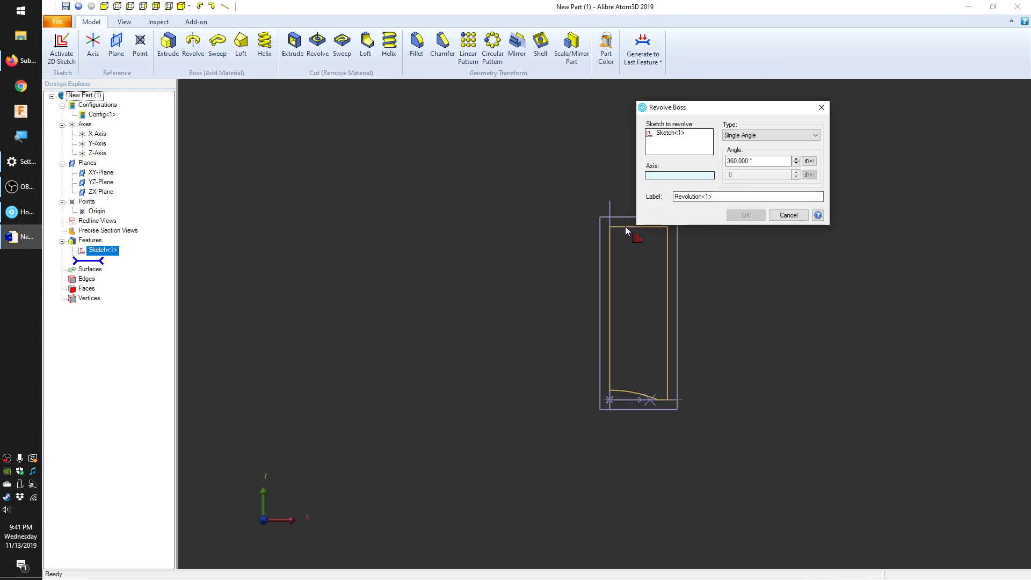
{"action": "left_click", "coordinate": [609, 256]}
{"action": "left_click", "coordinate": [744, 213]}
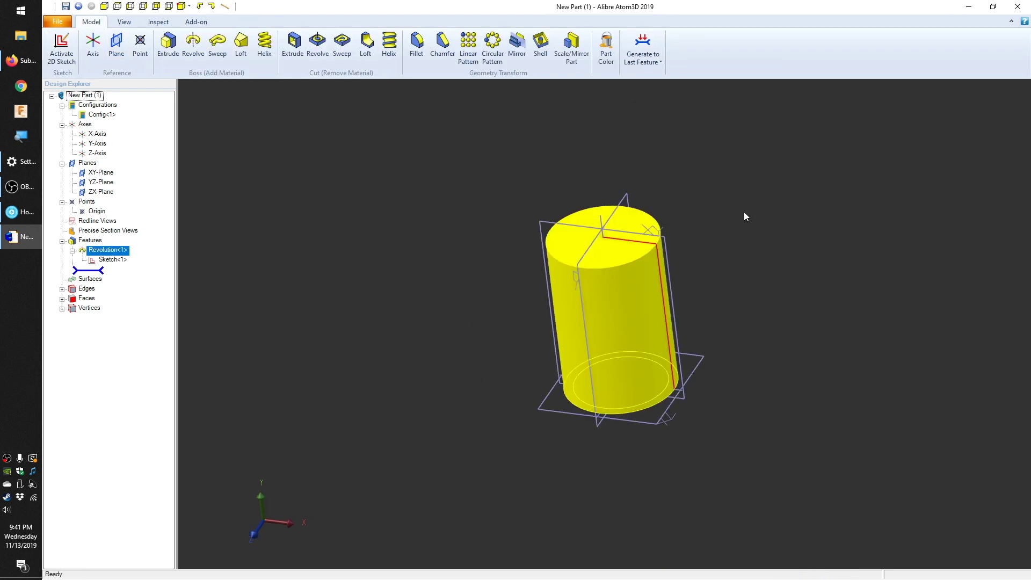
Sketch a circle centred at the origin on the cylinder's top face
{"action": "left_click", "coordinate": [606, 217]}
{"action": "left_click", "coordinate": [62, 48]}
{"action": "left_click", "coordinate": [242, 45]}
{"action": "left_click", "coordinate": [604, 324]}
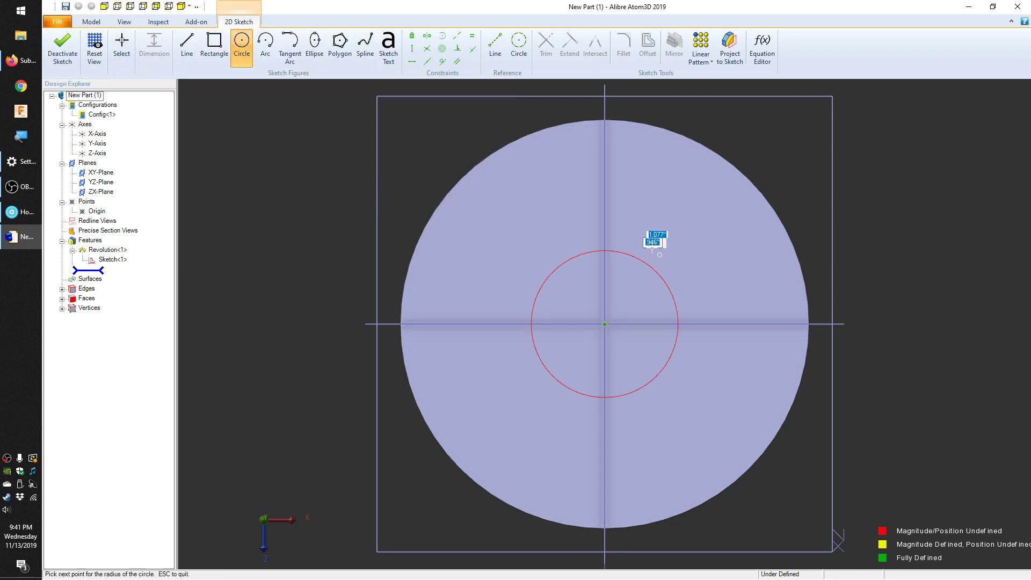
{"action": "left_click", "coordinate": [606, 143]}
Extrude-cut the circle into the cylinder to hollow it into a cup
{"action": "left_click", "coordinate": [63, 52]}
{"action": "left_click", "coordinate": [293, 45]}
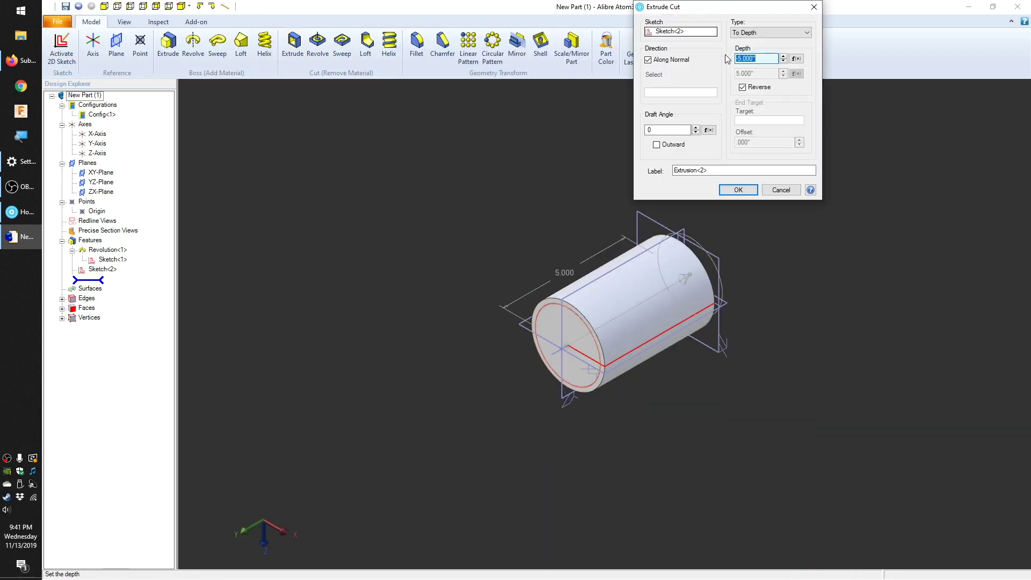
{"action": "mouse_move", "coordinate": [718, 285]}
{"action": "middle_mouse_down"}
{"action": "mouse_move", "coordinate": [766, 284]}
{"action": "mouse_move", "coordinate": [739, 257]}
{"action": "middle_mouse_up"}
{"action": "key", "text": "Return"}
{"action": "scroll", "coordinate": [739, 257], "scroll_direction": "up", "scroll_amount": 3}
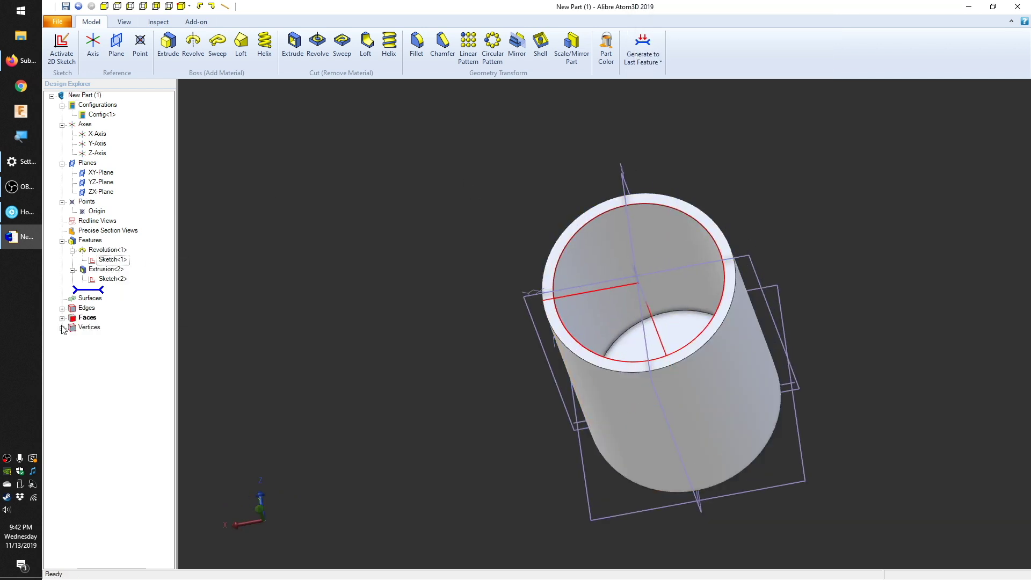
Fillet the mug's rim edges with a .100 radius
{"action": "left_click", "coordinate": [417, 43]}
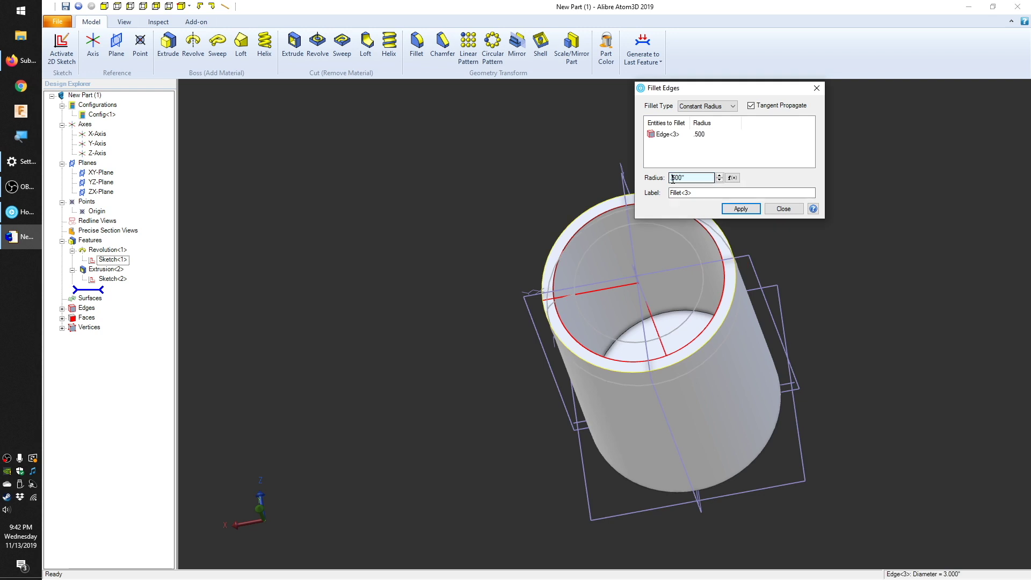
{"action": "left_click", "coordinate": [745, 210]}
{"action": "left_click", "coordinate": [755, 208]}
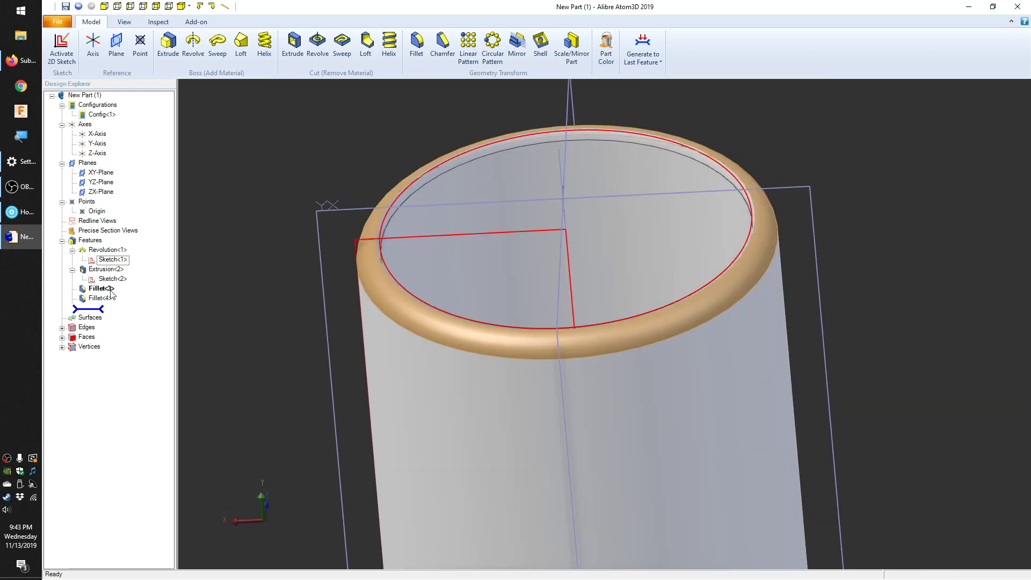
{"action": "middle_click_drag", "start_coordinate": [674, 233], "coordinate": [744, 277]}
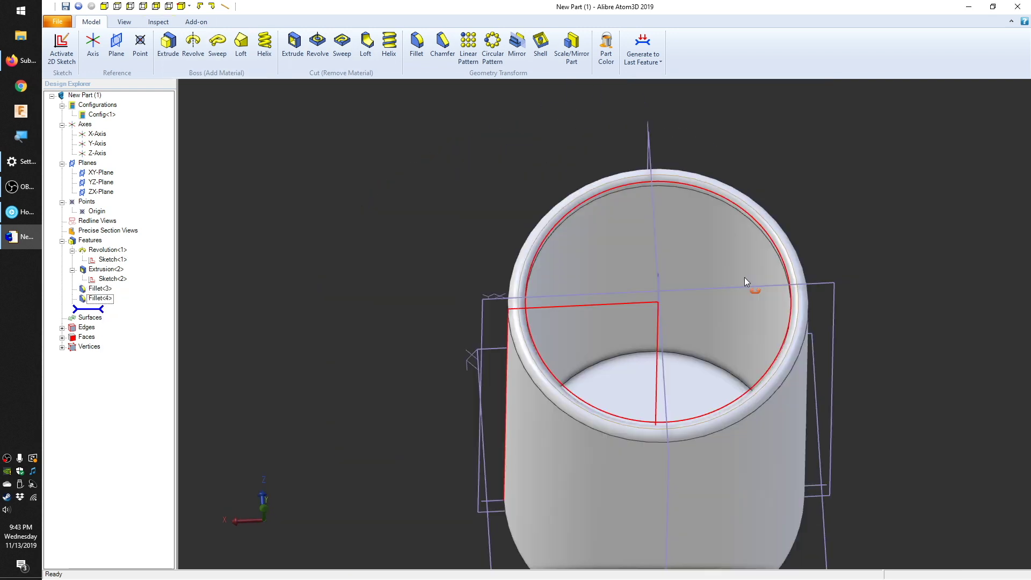
{"action": "key", "text": "f"}
{"action": "left_click", "coordinate": [743, 211]}
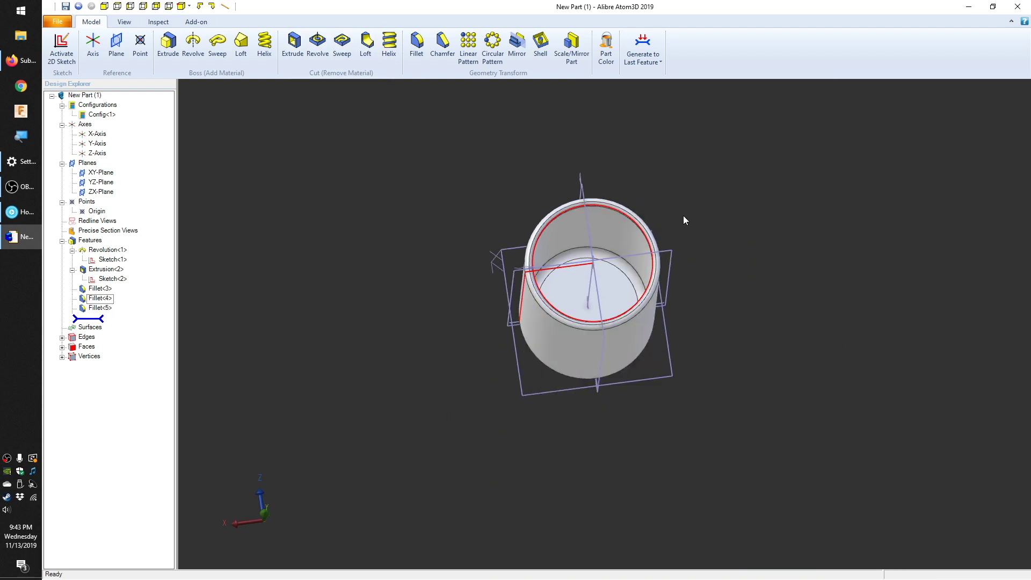
Create Plane<6> offset 1.000 from the XY-Plane
{"action": "left_click", "coordinate": [659, 214]}
{"action": "middle_click_drag", "start_coordinate": [475, 233], "coordinate": [464, 232]}
{"action": "key", "text": "p"}
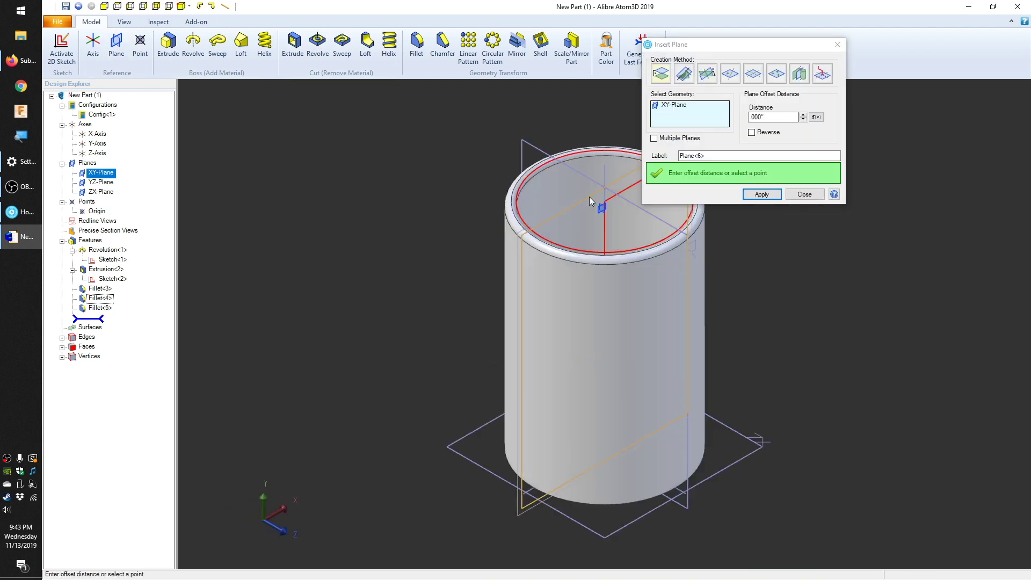
{"action": "left_click", "coordinate": [803, 115]}
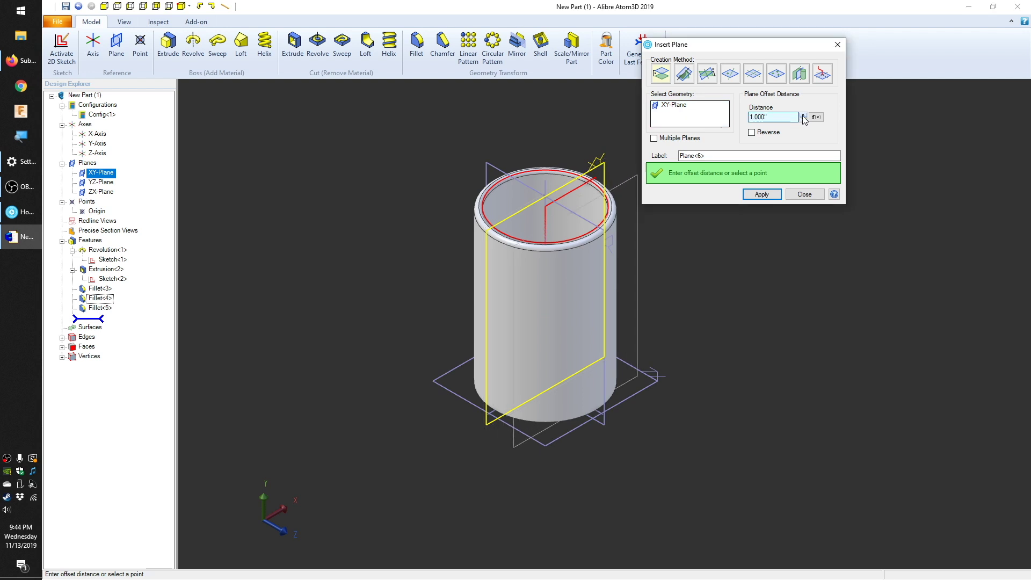
{"action": "left_click", "coordinate": [104, 7]}
{"action": "left_click", "coordinate": [130, 6]}
{"action": "left_click", "coordinate": [117, 7]}
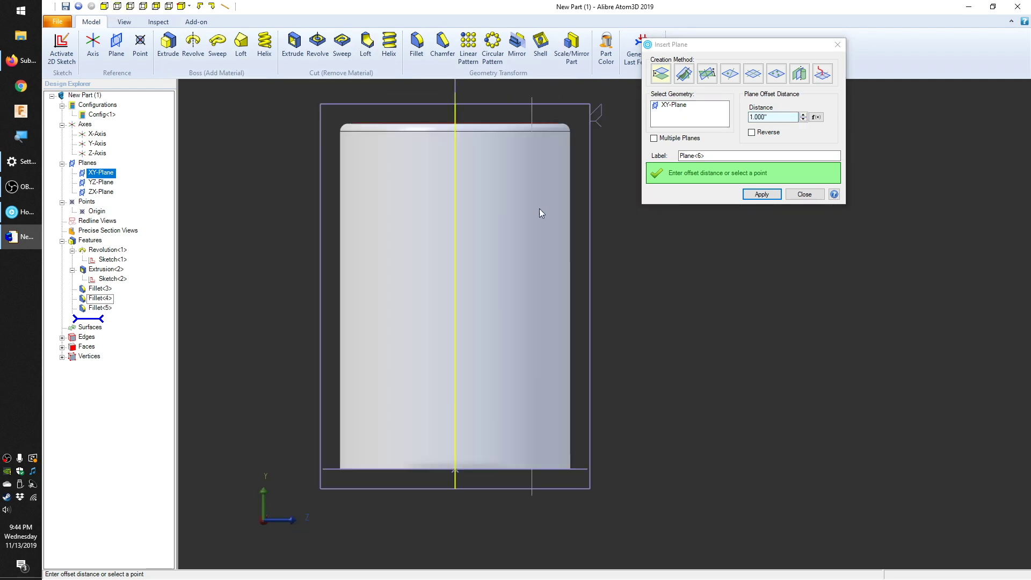
{"action": "left_click", "coordinate": [803, 115]}
{"action": "left_click", "coordinate": [761, 193]}
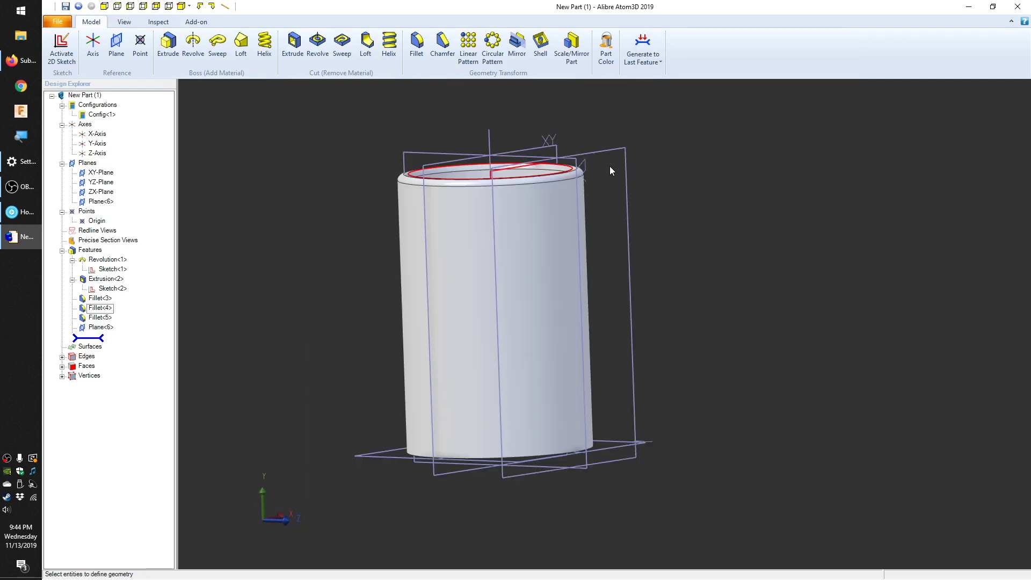
{"action": "left_click", "coordinate": [604, 153]}
Sketch a small ellipse on Plane<6> as the handle profile
{"action": "left_click", "coordinate": [59, 52]}
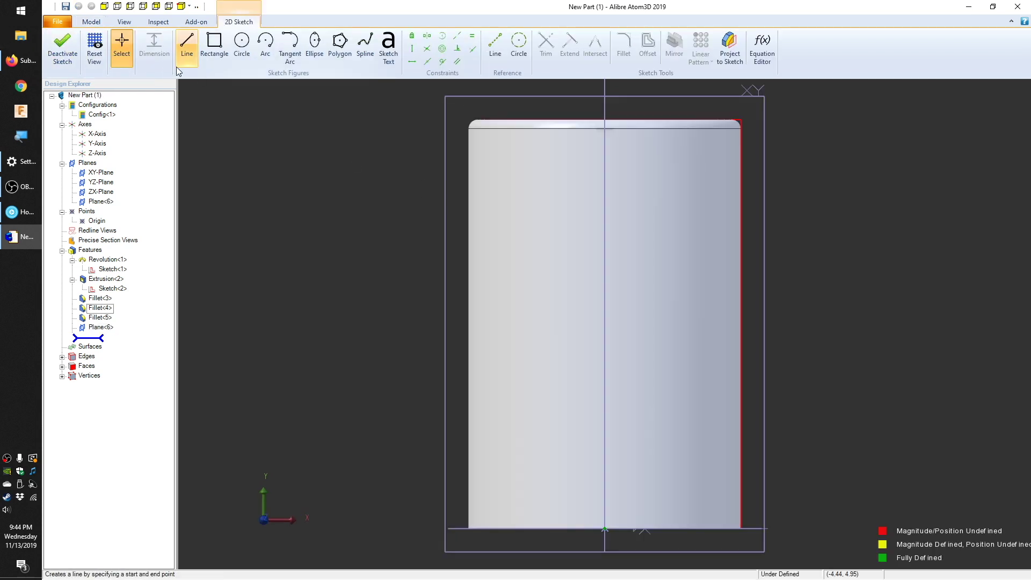
{"action": "left_click", "coordinate": [315, 49]}
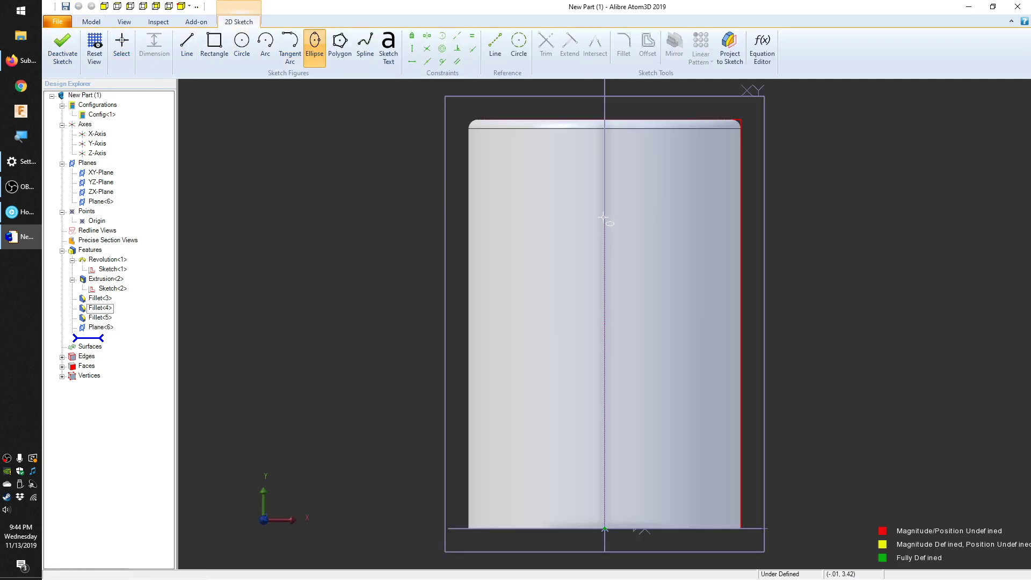
{"action": "left_click", "coordinate": [628, 188]}
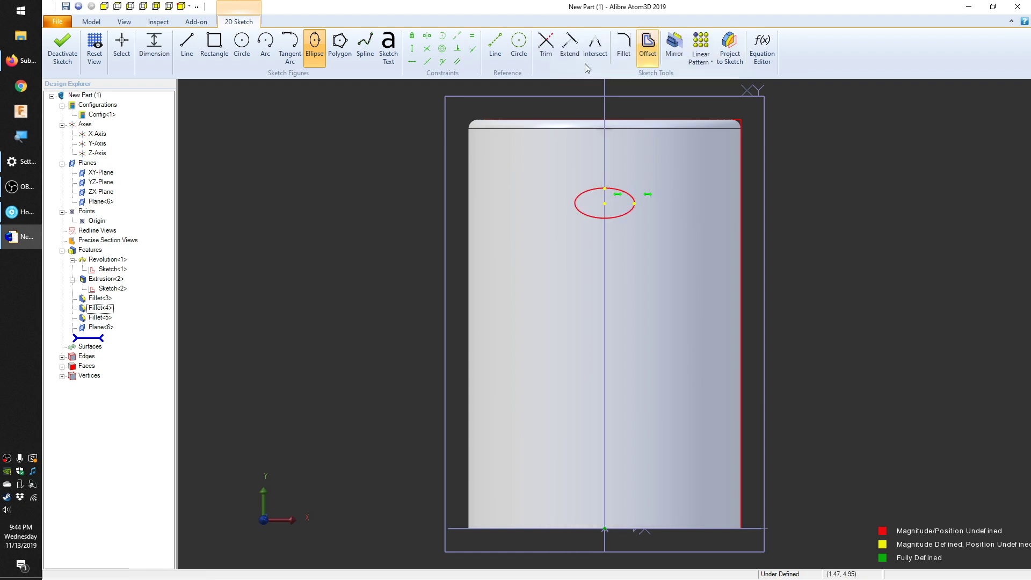
{"action": "key", "text": "Escape"}
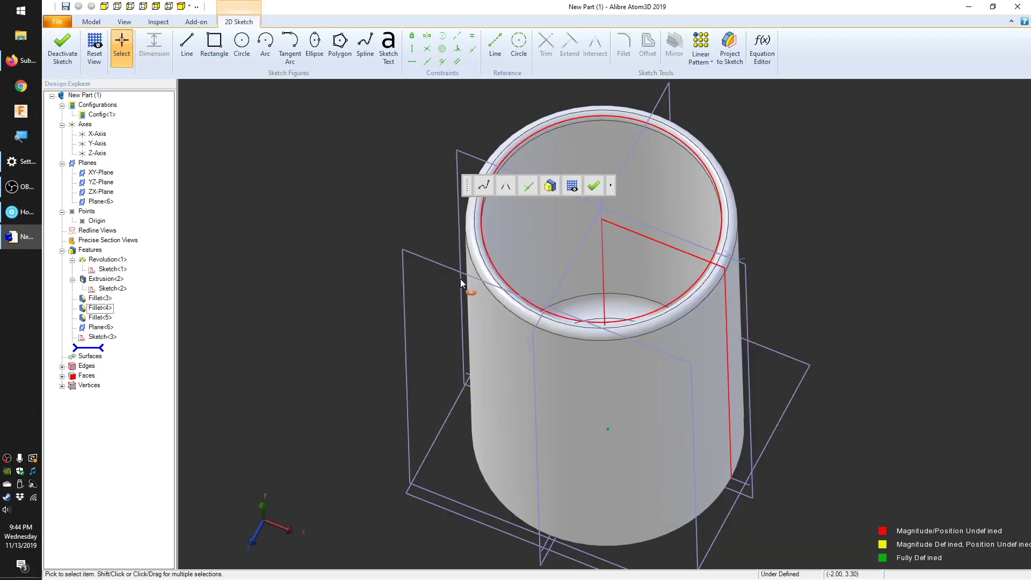
Draw a curved spline handle path beside the mug in a new sketch
{"action": "left_click", "coordinate": [213, 47]}
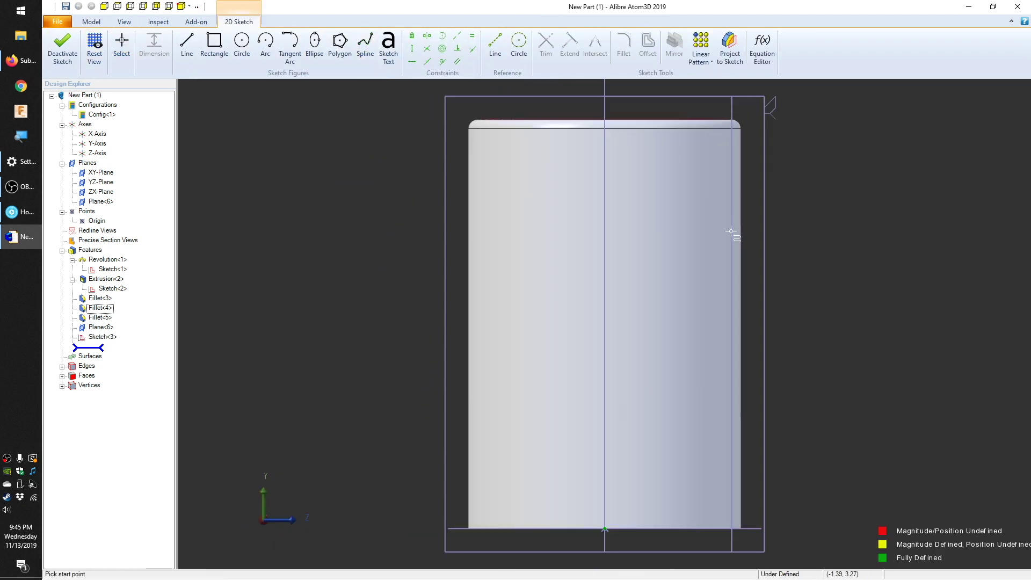
{"action": "left_click", "coordinate": [730, 232]}
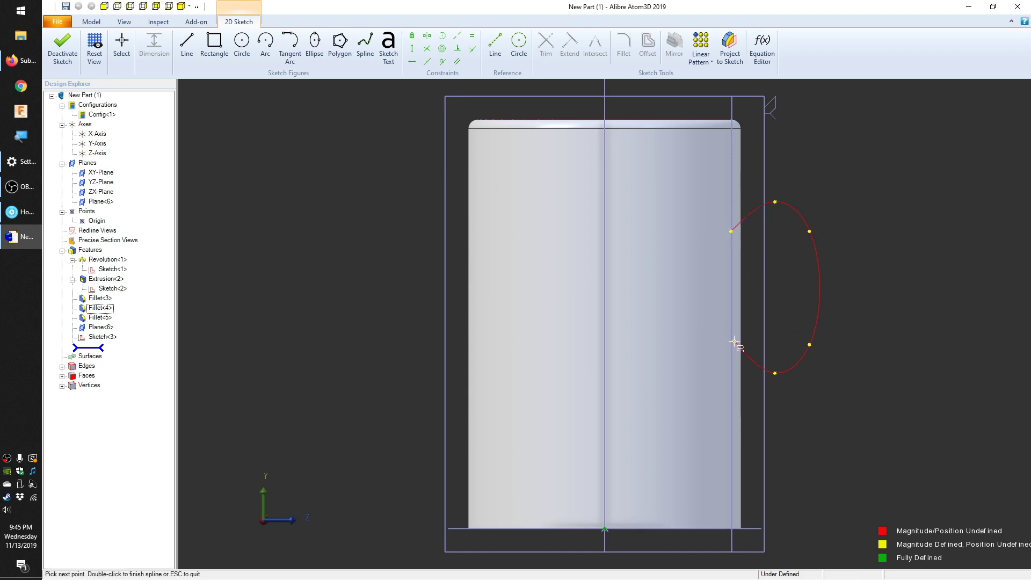
{"action": "right_click", "coordinate": [688, 285]}
{"action": "left_click", "coordinate": [719, 291]}
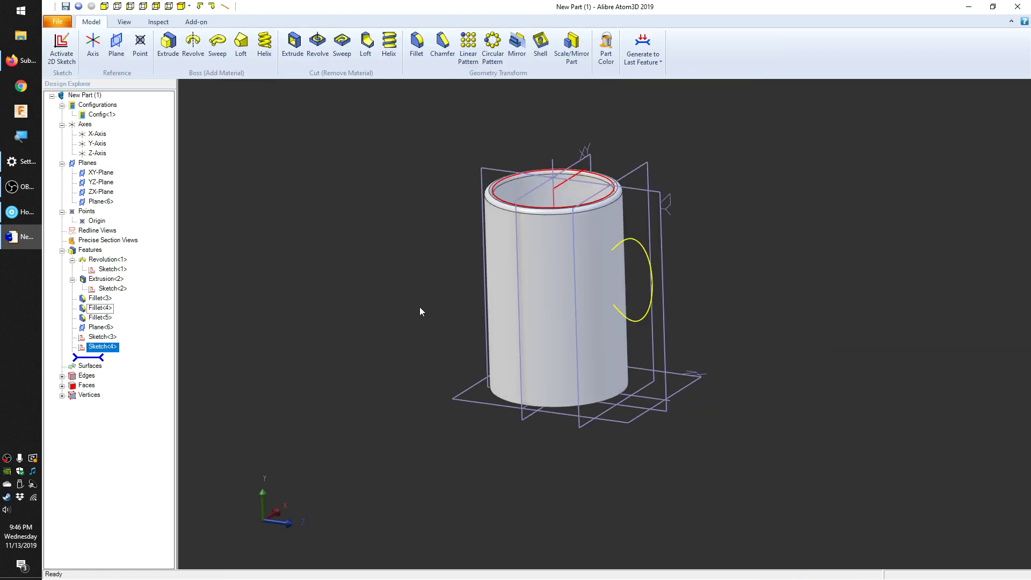
Suppress Revolution<1>, then boss-sweep the ellipse (Sketch<3>) along the Sketch<4> curve to form the handle Sweep<7>
{"action": "right_click", "coordinate": [108, 259]}
{"action": "left_click", "coordinate": [158, 275]}
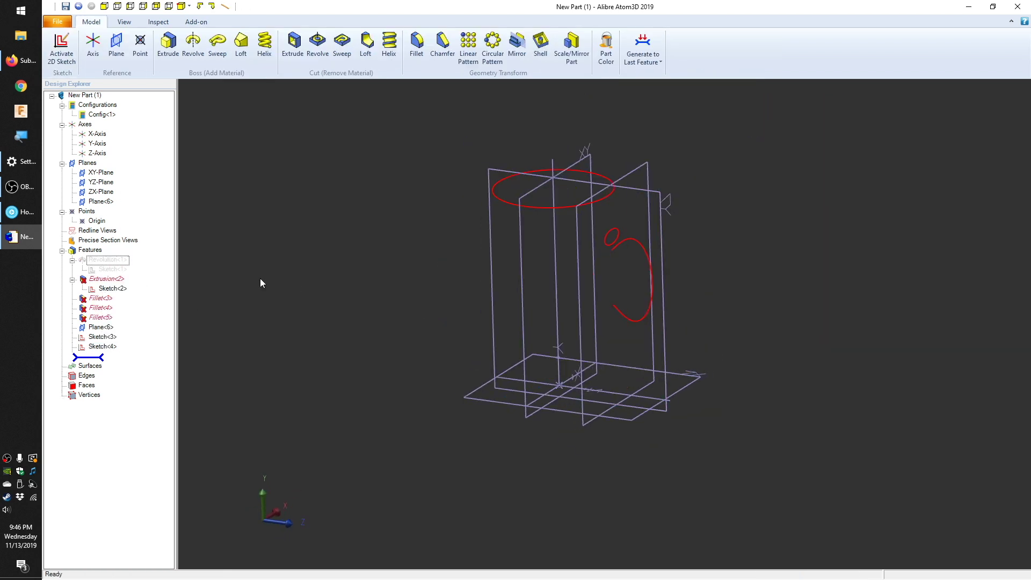
{"action": "left_click", "coordinate": [607, 240]}
{"action": "left_click", "coordinate": [218, 43]}
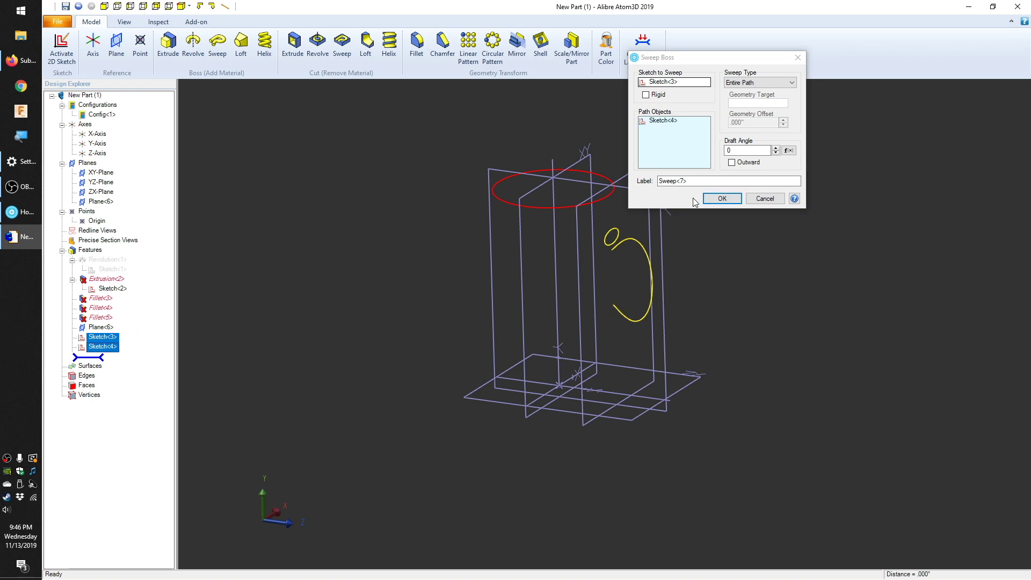
{"action": "left_click", "coordinate": [722, 198]}
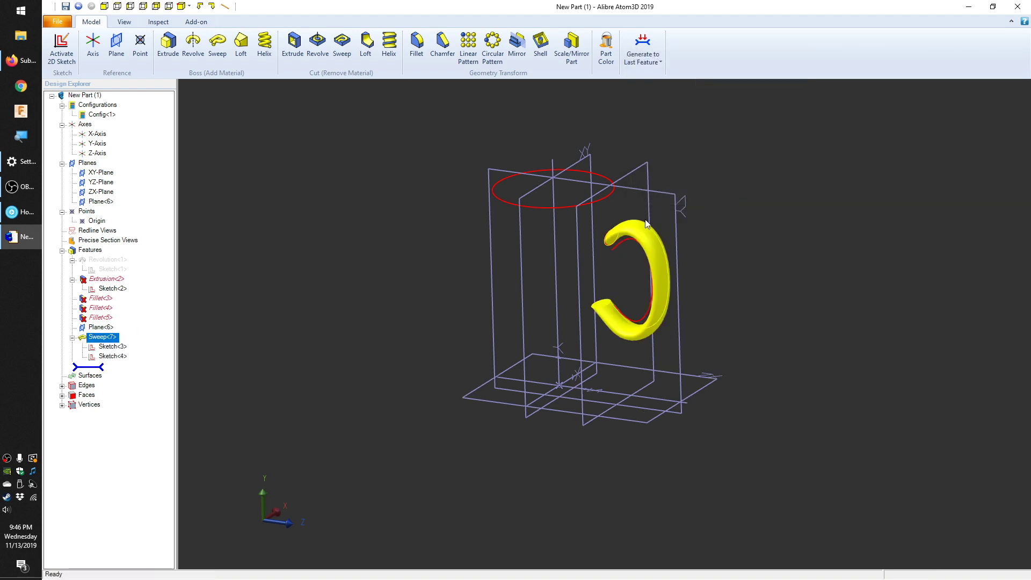
{"action": "mouse_move", "coordinate": [588, 240]}
{"action": "middle_mouse_down"}
{"action": "mouse_move", "coordinate": [591, 231]}
{"action": "mouse_move", "coordinate": [584, 235]}
{"action": "middle_mouse_up"}
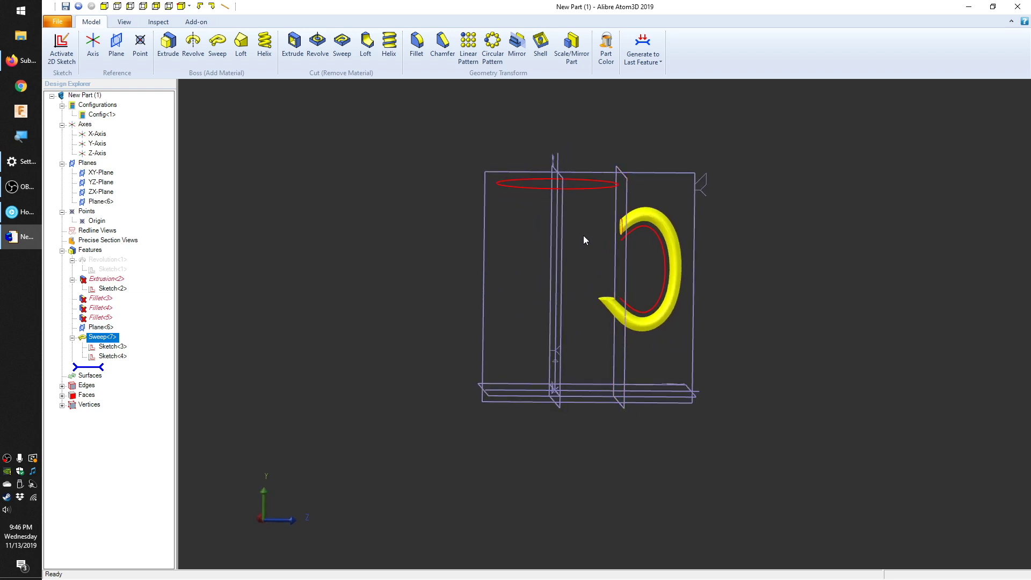
{"action": "right_click", "coordinate": [115, 263]}
Unsuppress Revolution<1> so the mug body reappears
{"action": "left_click", "coordinate": [132, 268]}
{"action": "middle_click_drag", "start_coordinate": [249, 262], "coordinate": [293, 288]}
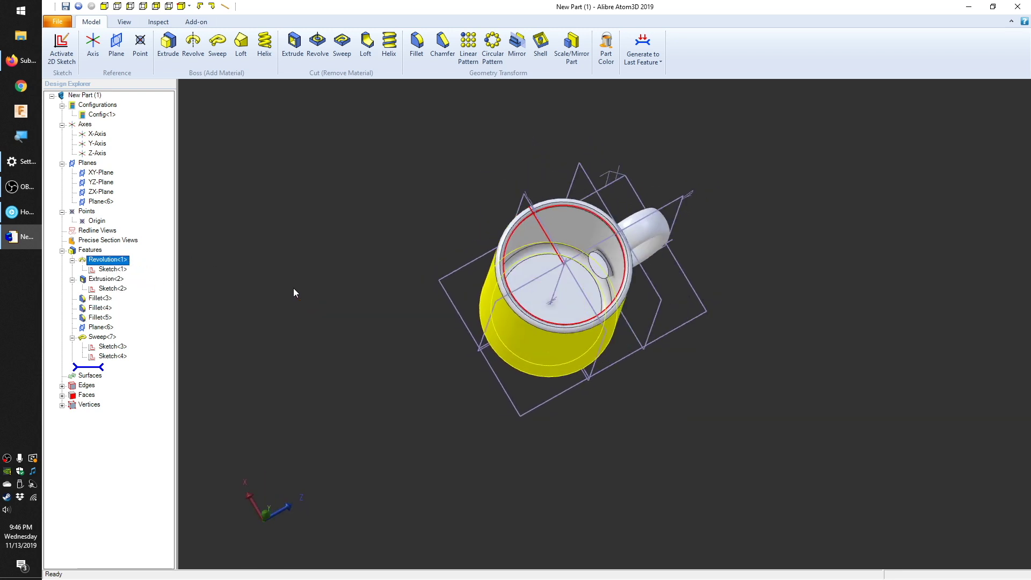
{"action": "left_click", "coordinate": [288, 293]}
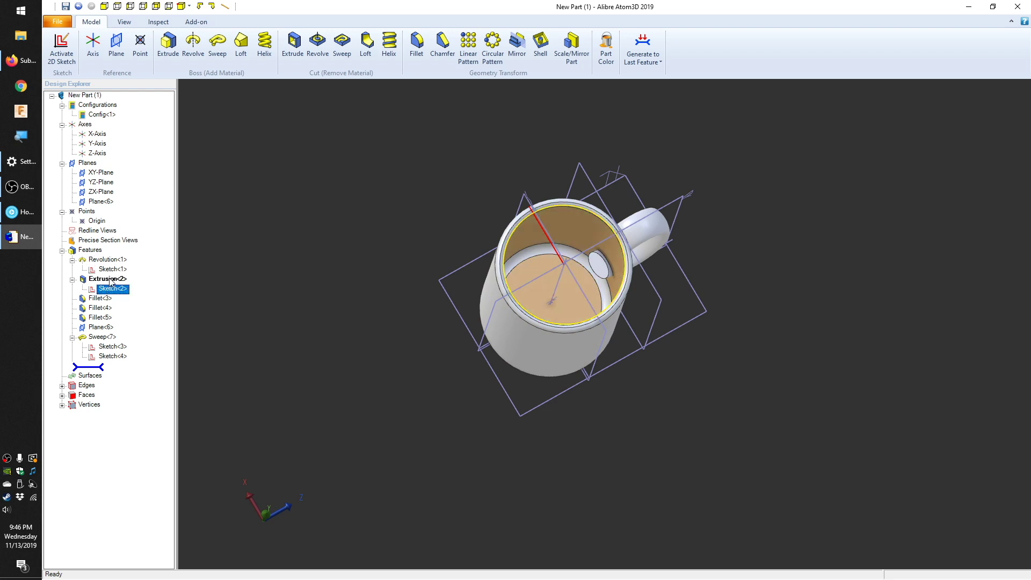
Move Sweep<7> above Extrusion<2>, roll the bar to the end, and start a .200 edge fillet
{"action": "left_click_drag", "start_coordinate": [108, 337], "coordinate": [103, 288]}
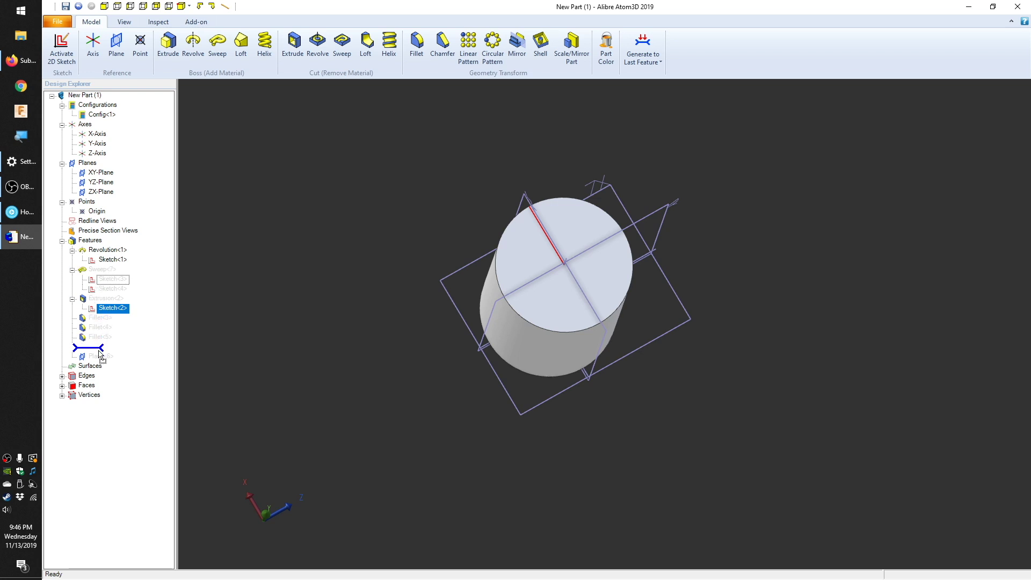
{"action": "left_click_drag", "start_coordinate": [100, 360], "coordinate": [100, 362]}
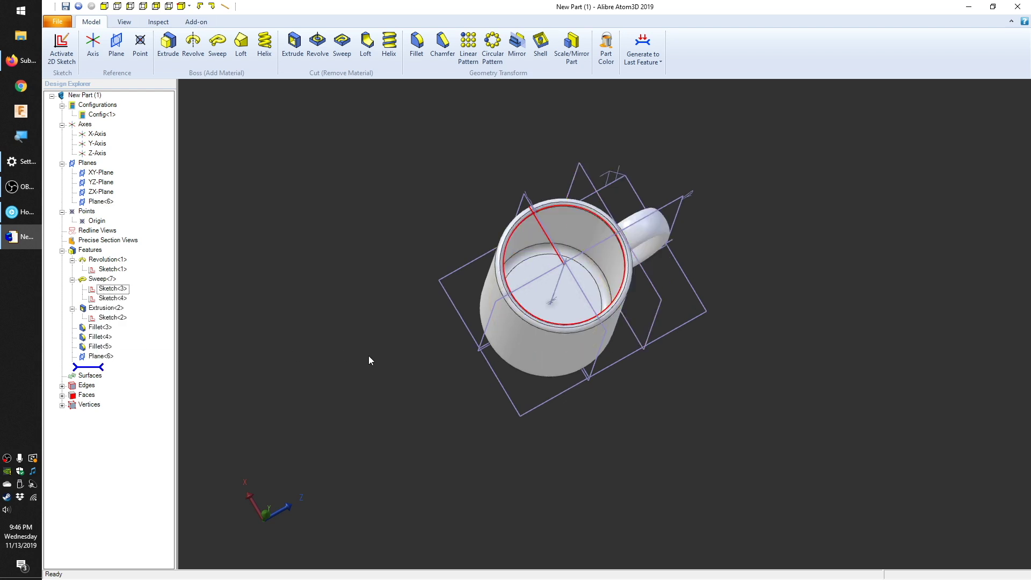
{"action": "mouse_move", "coordinate": [526, 320]}
{"action": "middle_mouse_down"}
{"action": "mouse_move", "coordinate": [504, 298]}
{"action": "mouse_move", "coordinate": [488, 301]}
{"action": "mouse_move", "coordinate": [511, 302]}
{"action": "mouse_move", "coordinate": [531, 328]}
{"action": "middle_mouse_up"}
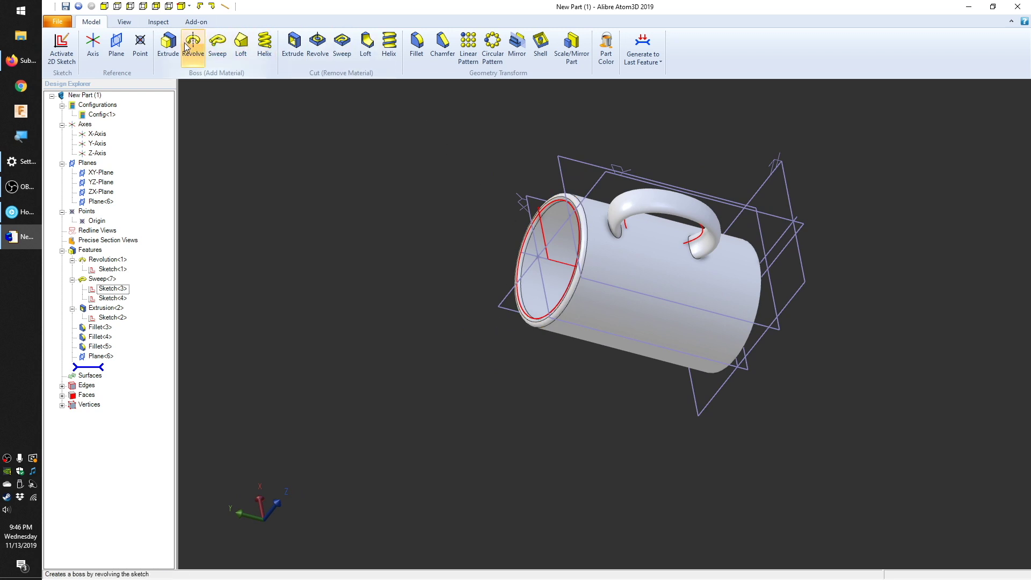
{"action": "left_click", "coordinate": [417, 45]}
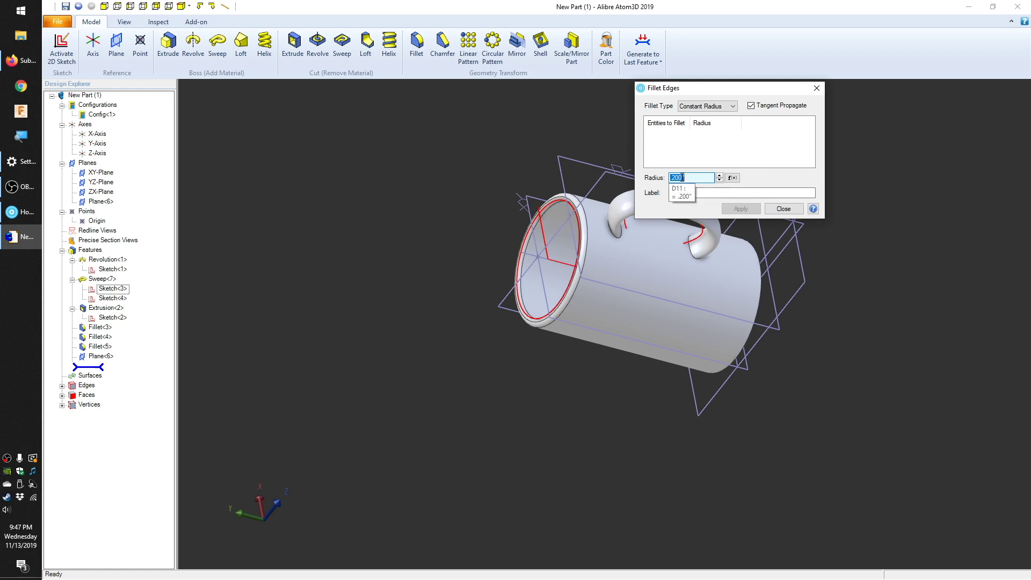
Fillet both edges where the handle joins the mug with a 0.200-inch radius, then view isometrically
{"action": "left_click", "coordinate": [619, 237]}
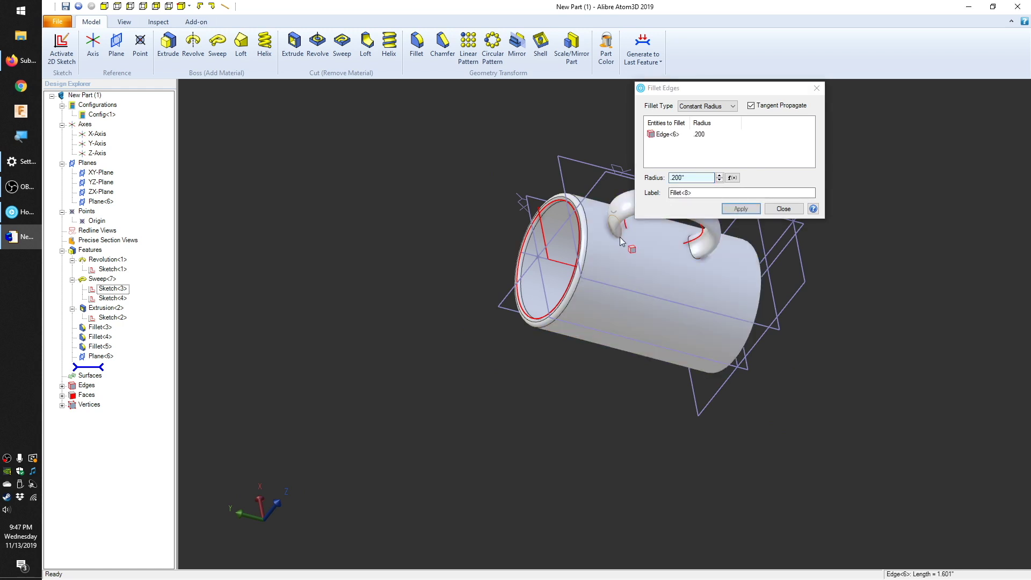
{"action": "left_click", "coordinate": [692, 256]}
{"action": "left_click", "coordinate": [743, 209]}
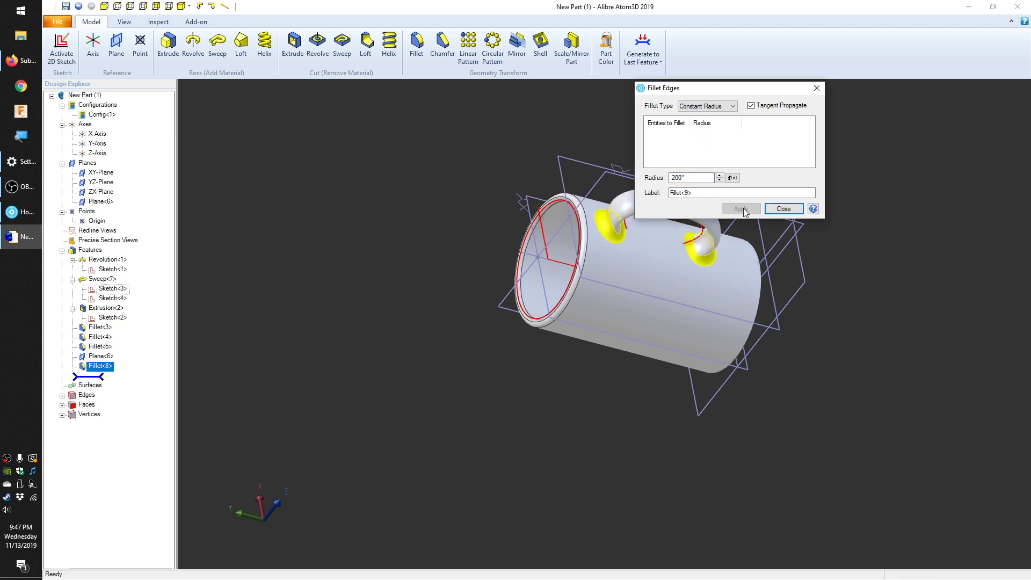
{"action": "left_click", "coordinate": [783, 209]}
{"action": "middle_click_drag", "start_coordinate": [679, 237], "coordinate": [606, 251]}
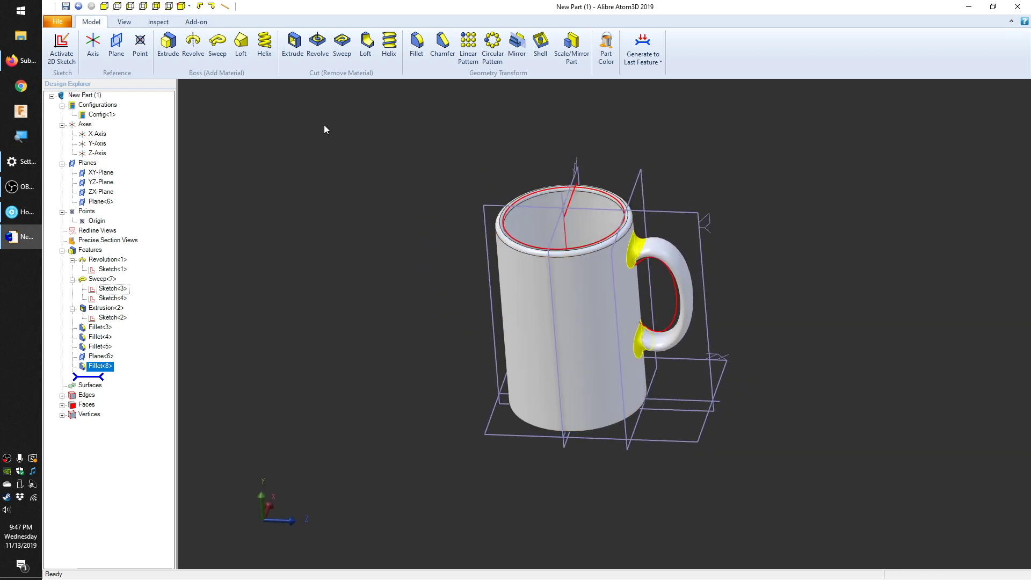
{"action": "left_click", "coordinate": [182, 7]}
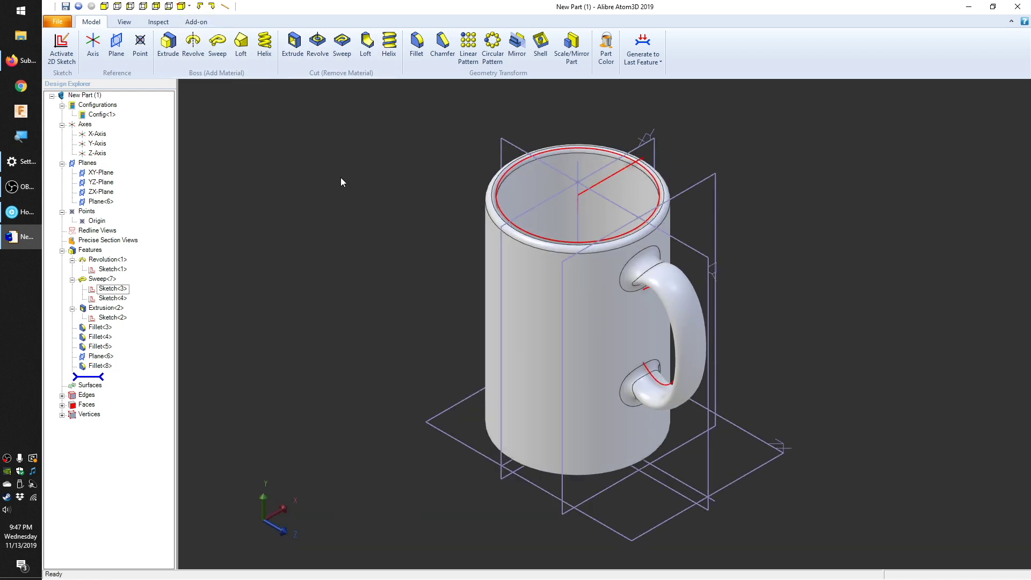
Bring up Save As for the mug part, showing the default name New Part (1).AD_PRT
{"action": "left_click", "coordinate": [66, 7]}
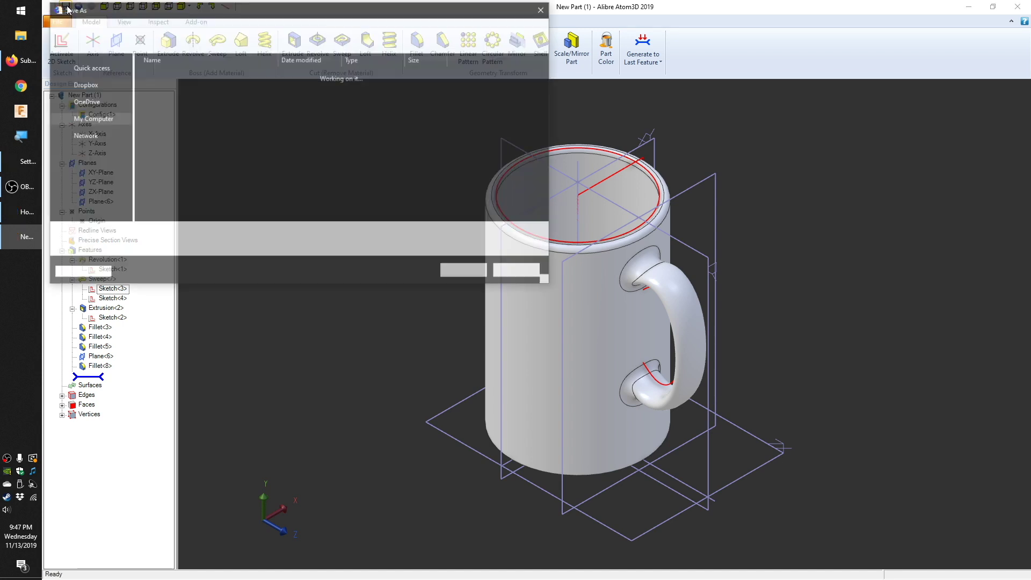